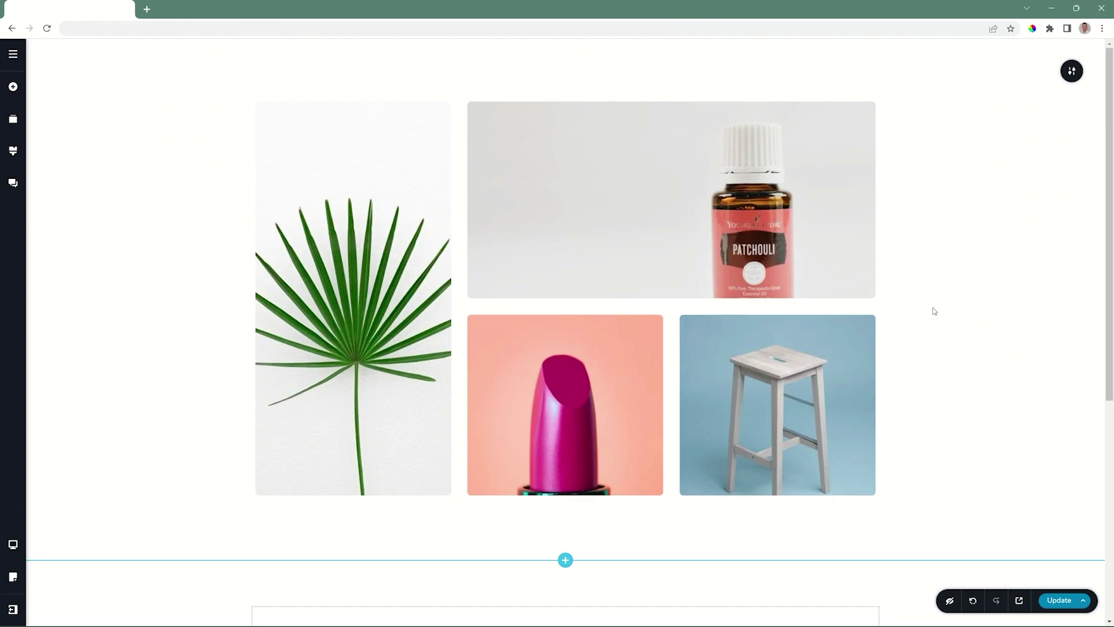
pyautogui.click(663, 179)
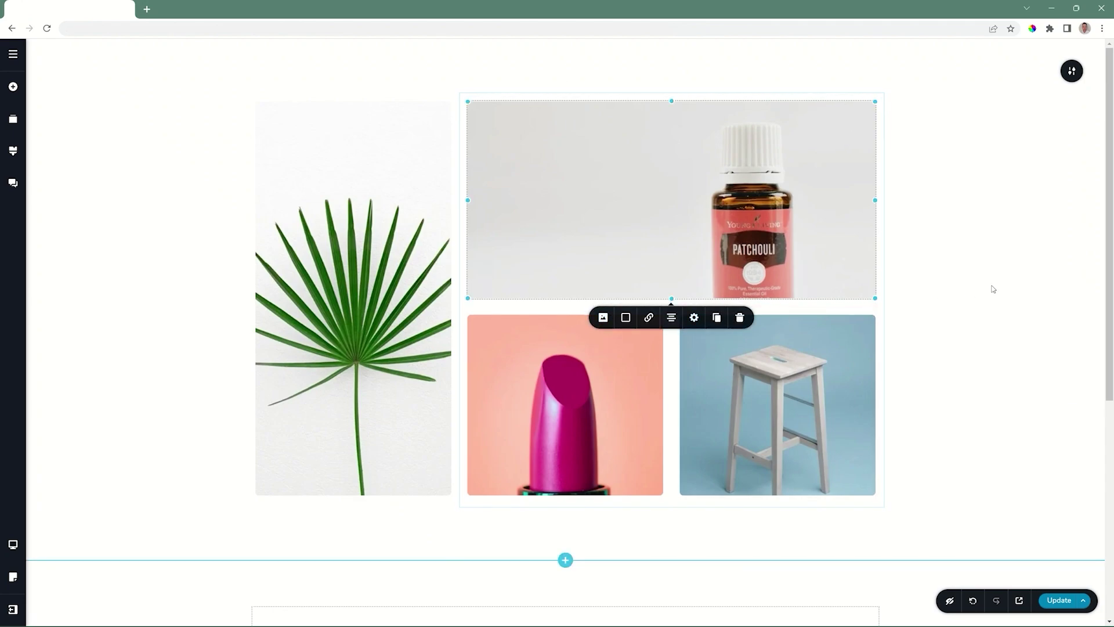
pyautogui.click(981, 307)
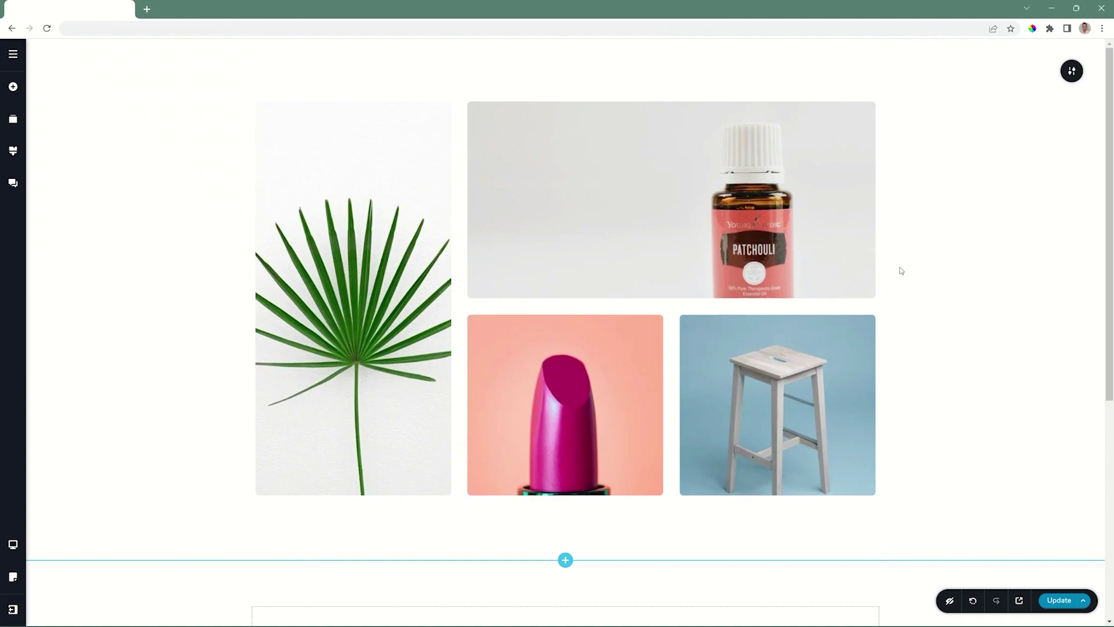
# - Add an Image element to the empty block below the product photos and insert an empty column beside it
pyautogui.scroll(-6, 901, 271)
pyautogui.click(565, 280)
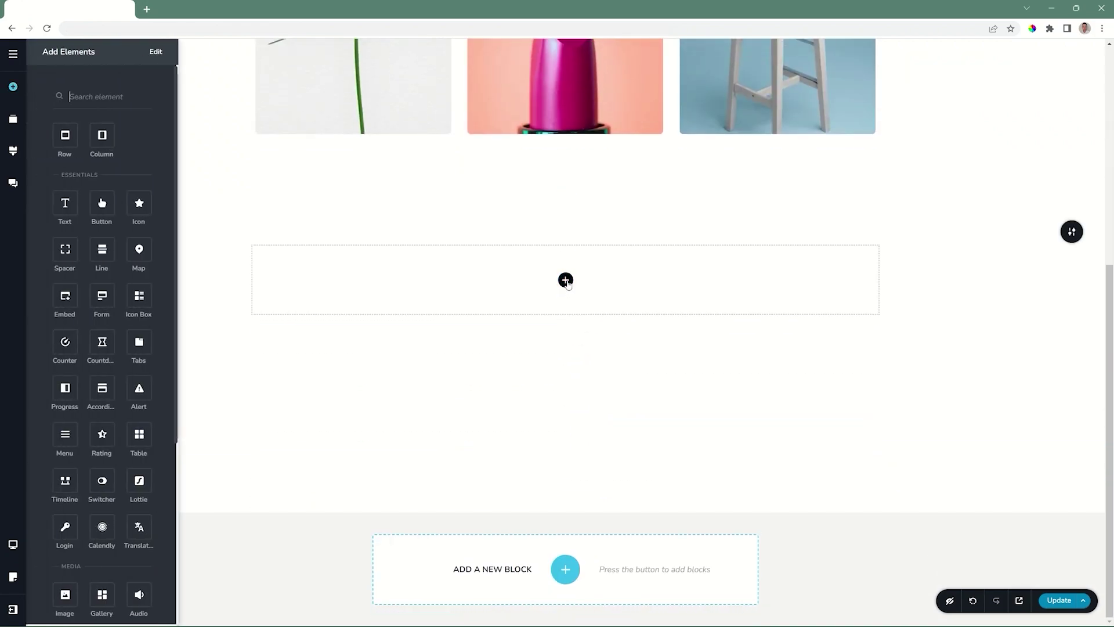
pyautogui.scroll(-4, 101, 325)
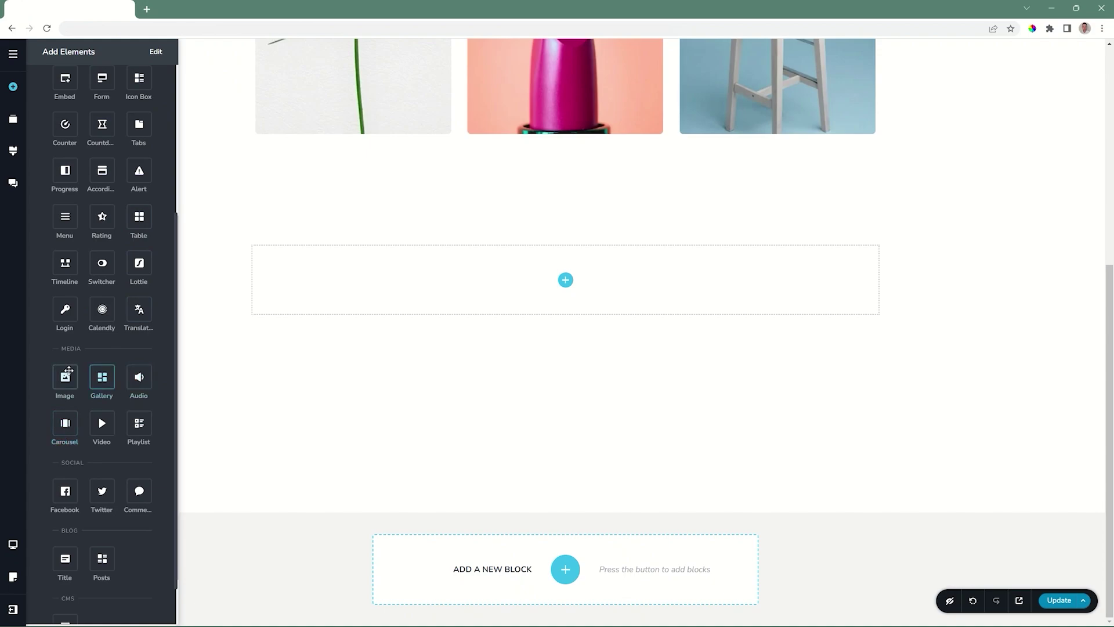
pyautogui.moveTo(68, 380); pyautogui.dragTo(565, 298)
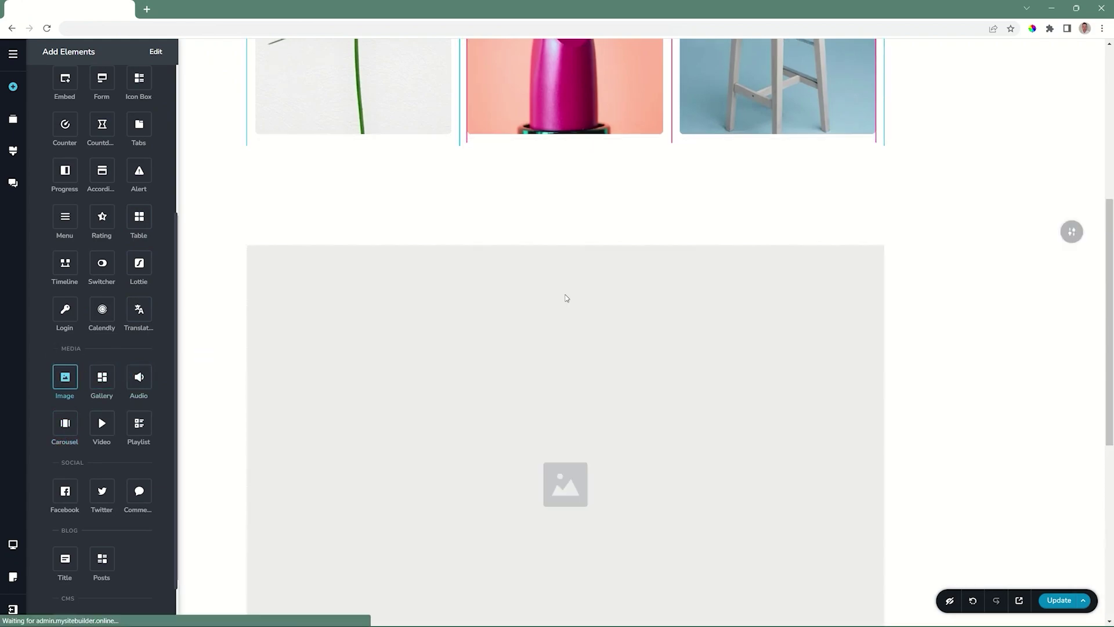
pyautogui.scroll(-2, 975, 269)
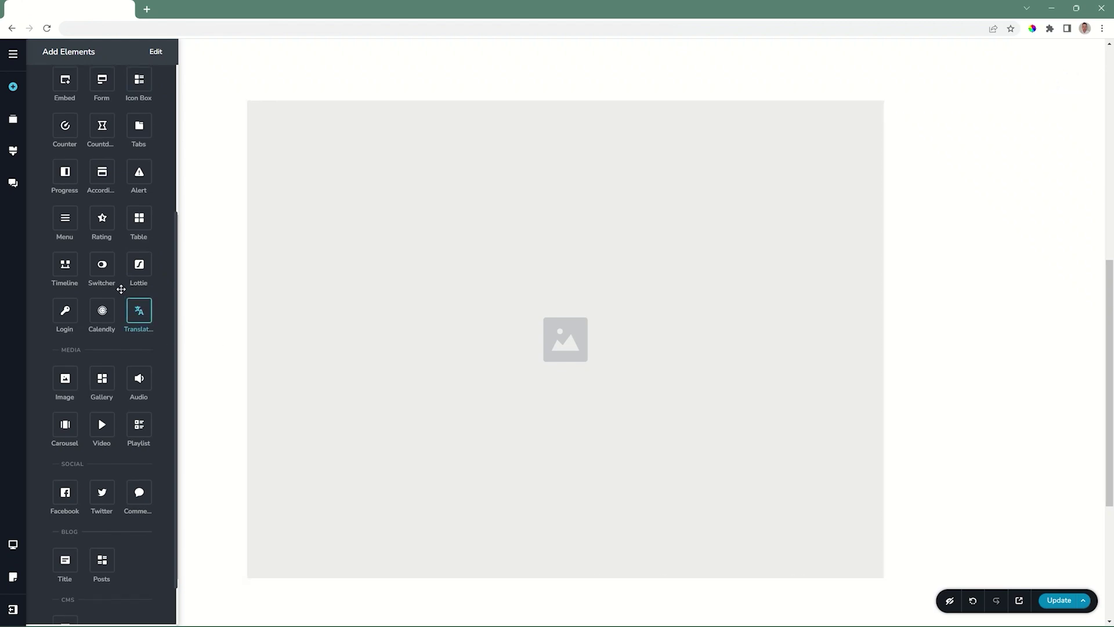
pyautogui.scroll(4, 120, 289)
pyautogui.moveTo(102, 135); pyautogui.dragTo(571, 309)
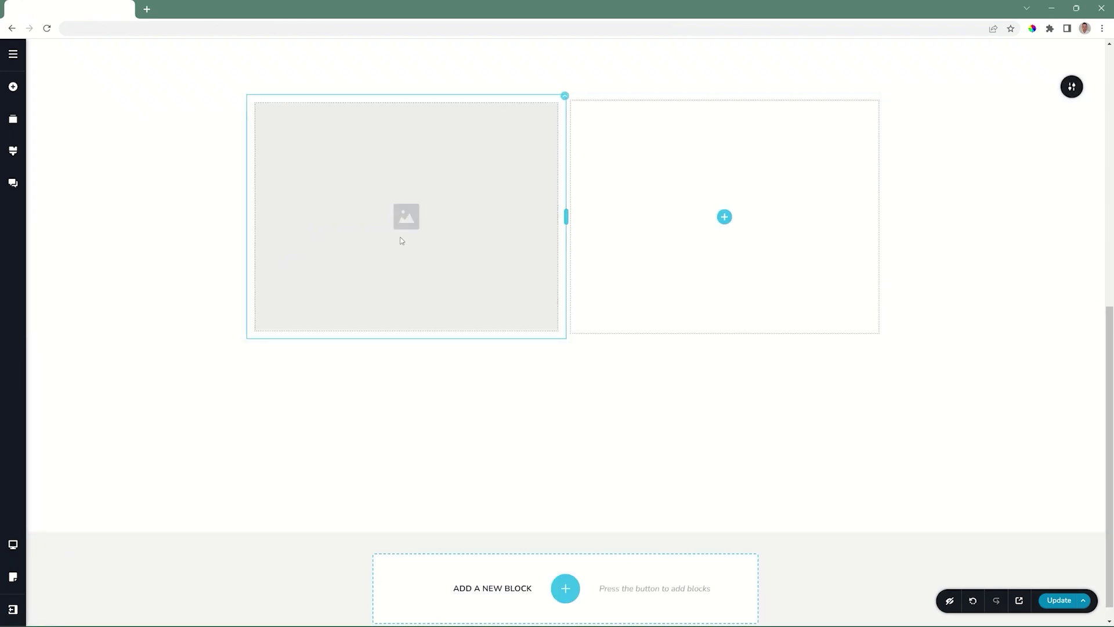
# - Upload the file Carousel 01 into the empty image placeholder
pyautogui.click(402, 240)
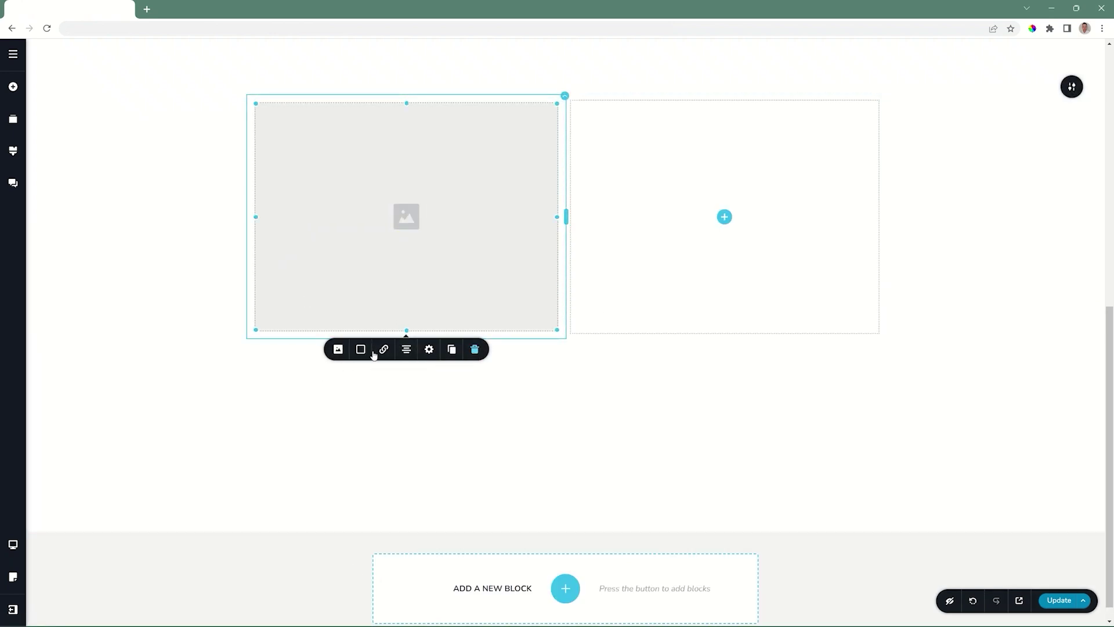
pyautogui.click(338, 350)
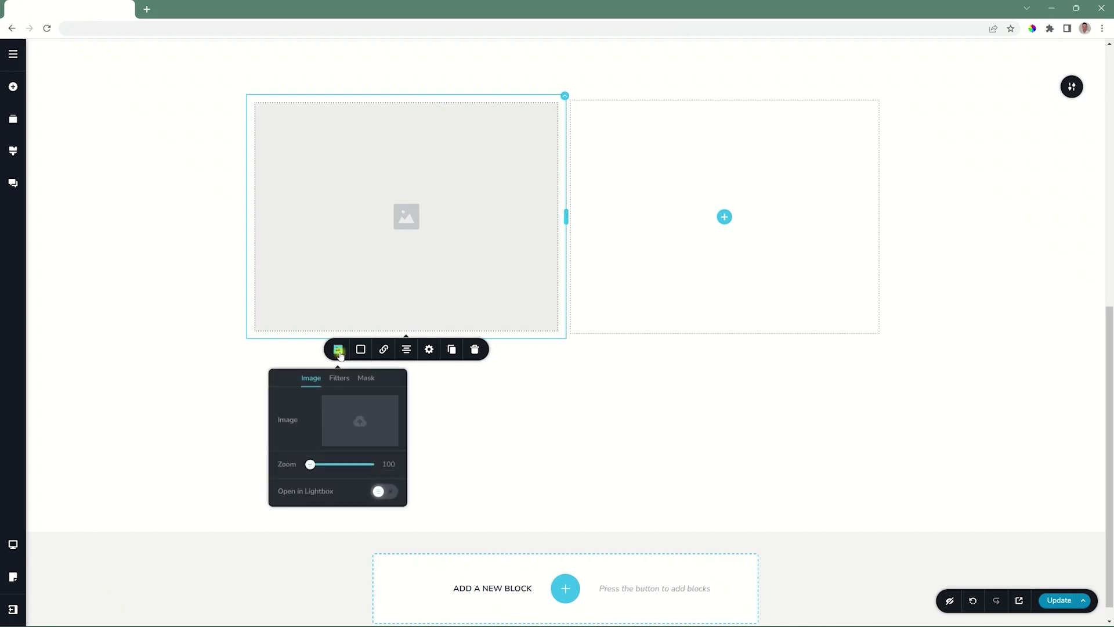
pyautogui.click(364, 426)
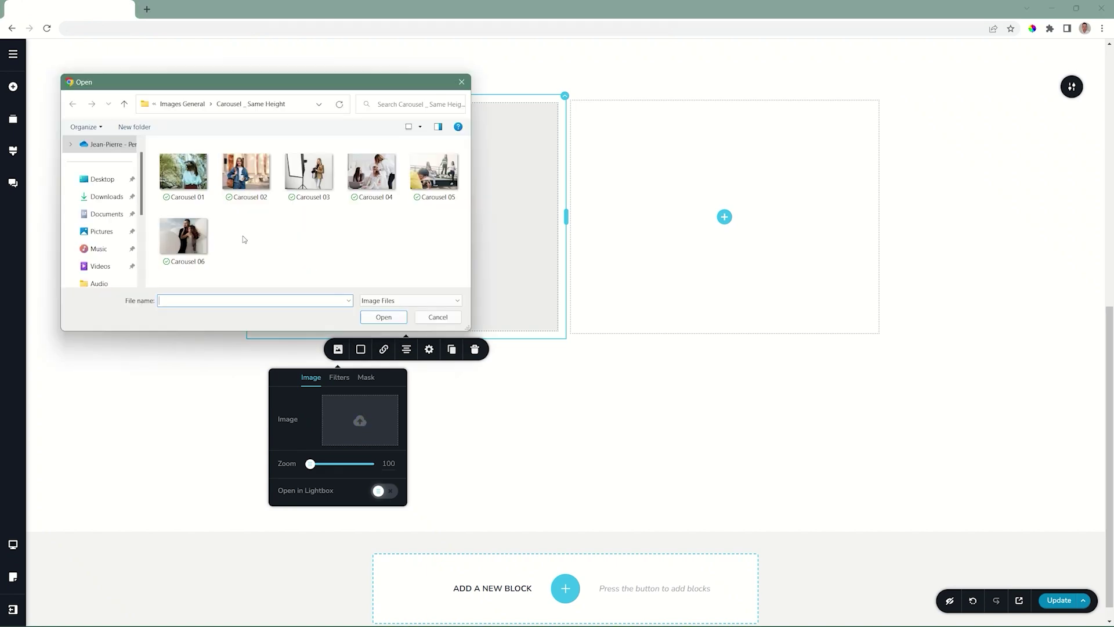
pyautogui.click(193, 186)
pyautogui.click(383, 316)
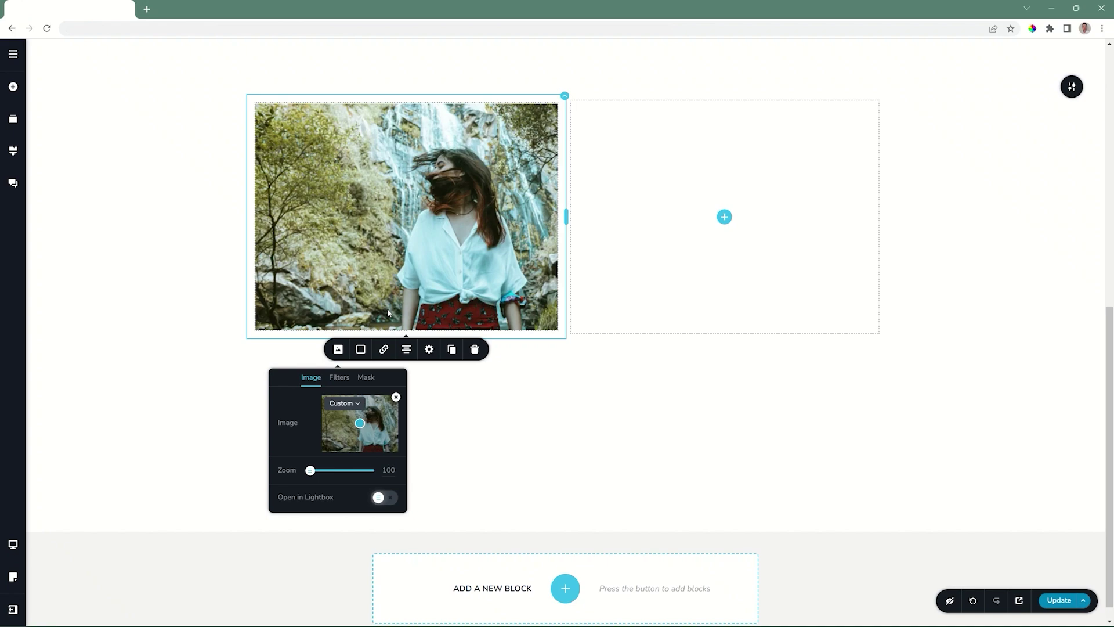
# - Resize the waterfall photo freehand by its edges and corners to about 62% width and 104% height
pyautogui.click(429, 223)
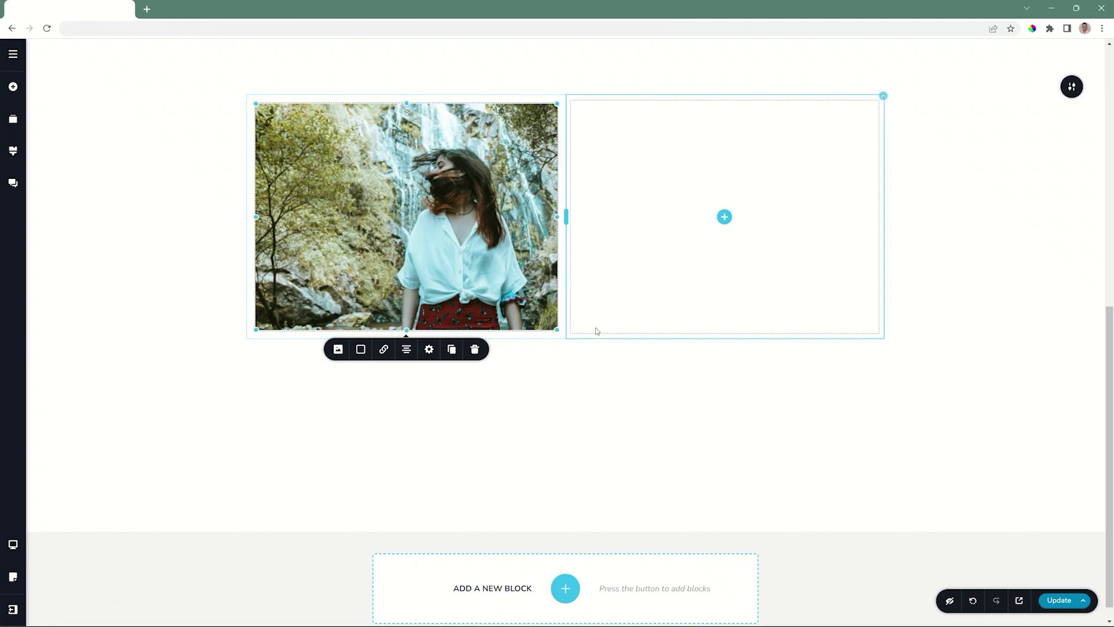
pyautogui.moveTo(559, 219)
pyautogui.mouseDown()
pyautogui.moveTo(487, 219)
pyautogui.moveTo(572, 216)
pyautogui.moveTo(465, 217)
pyautogui.moveTo(587, 211)
pyautogui.moveTo(564, 216)
pyautogui.mouseUp()
pyautogui.moveTo(406, 103); pyautogui.dragTo(407, 131)
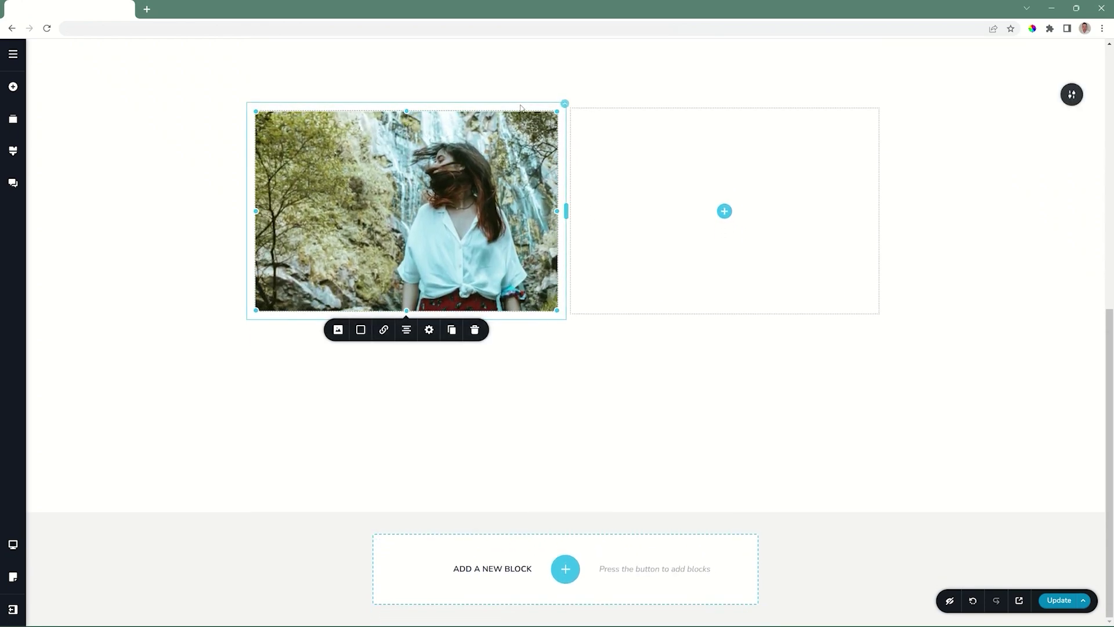
pyautogui.moveTo(557, 111); pyautogui.dragTo(613, 94)
pyautogui.moveTo(557, 311); pyautogui.dragTo(533, 297)
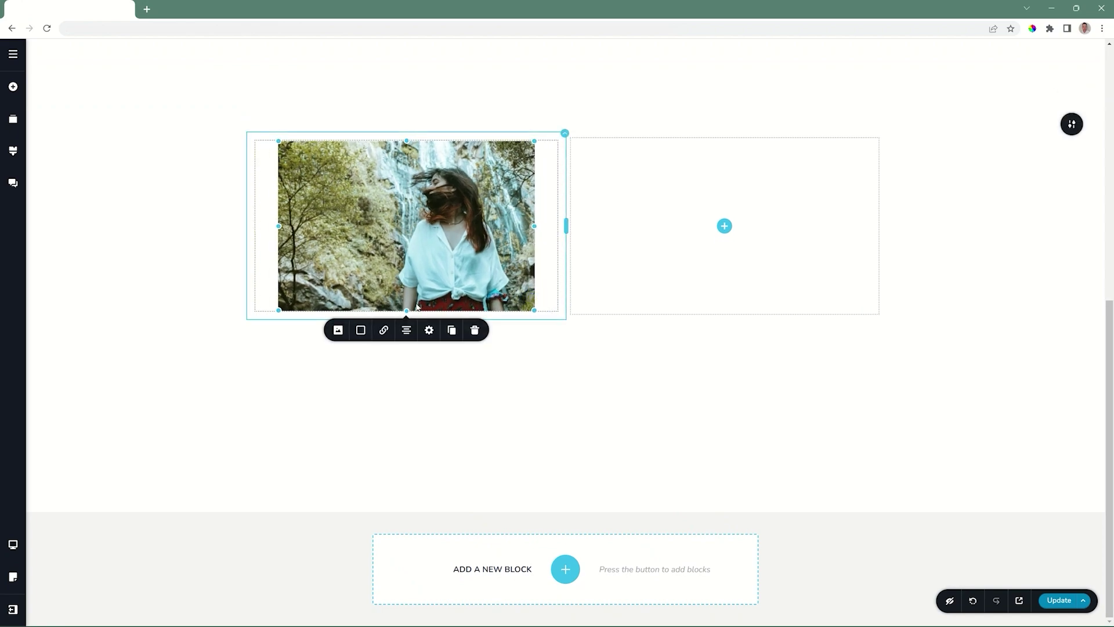
pyautogui.moveTo(534, 237); pyautogui.dragTo(501, 237)
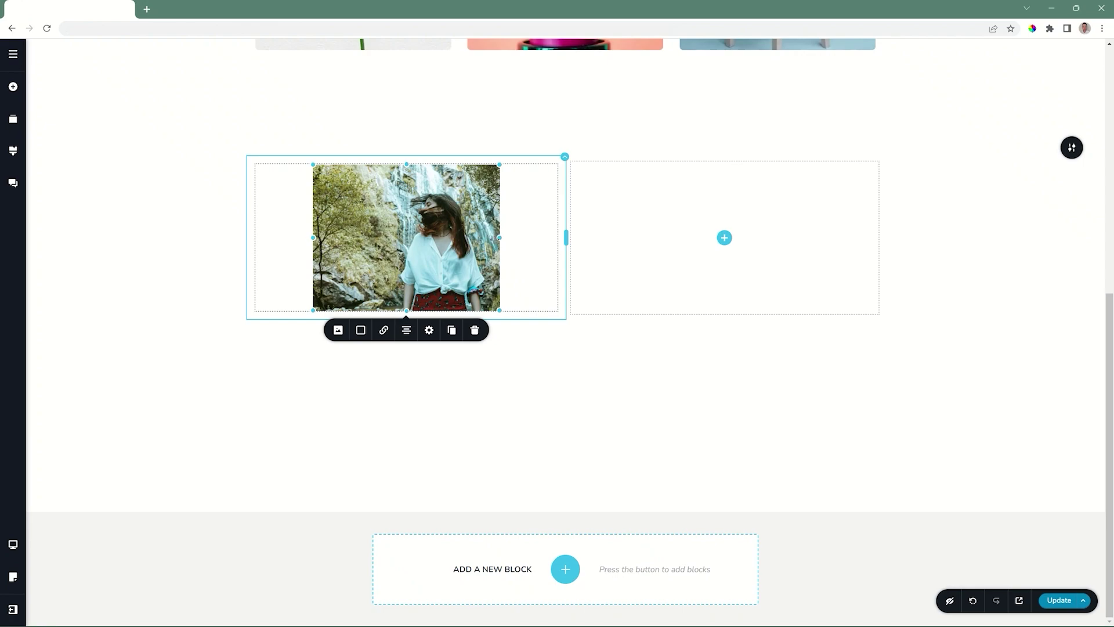
# - Set the waterfall photo's width and height to 100%
pyautogui.click(428, 329)
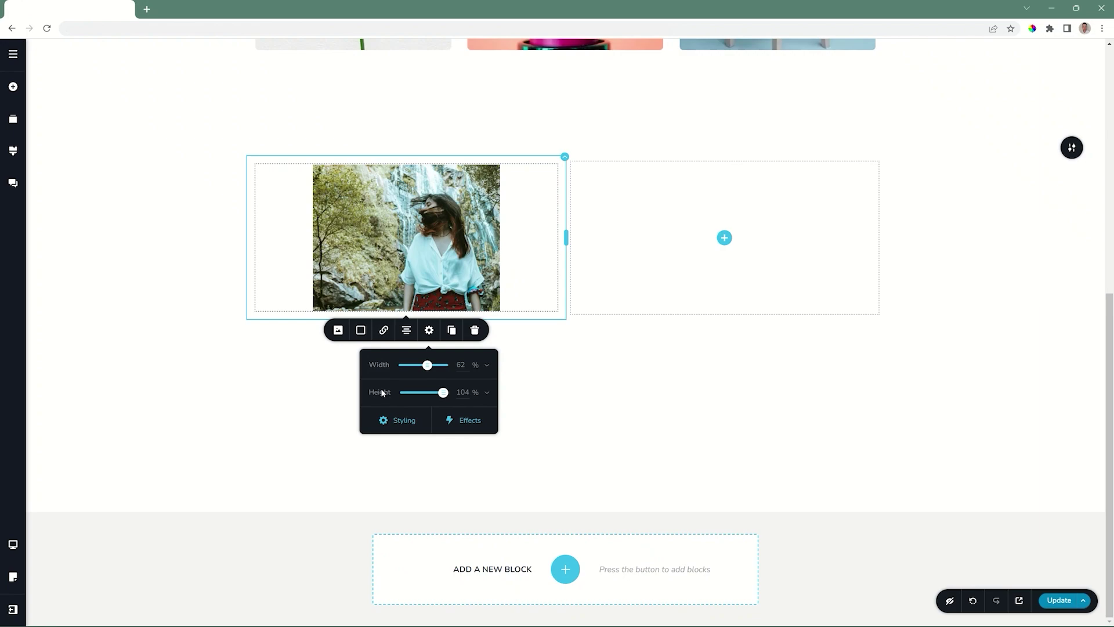
pyautogui.moveTo(432, 370); pyautogui.dragTo(459, 367)
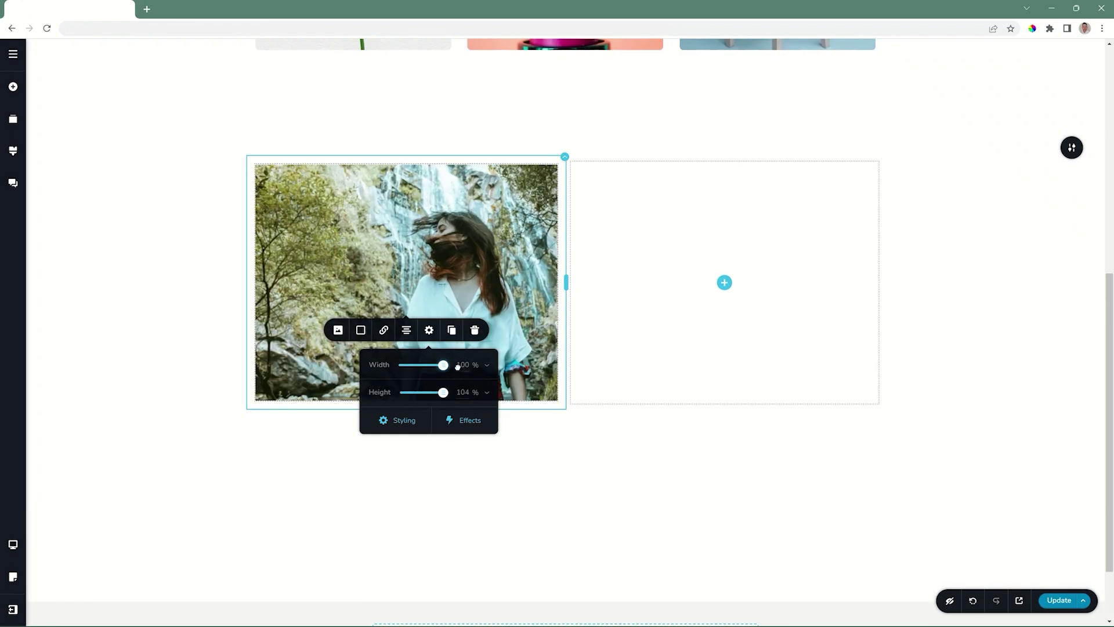
pyautogui.doubleClick(461, 392)
pyautogui.write('100')
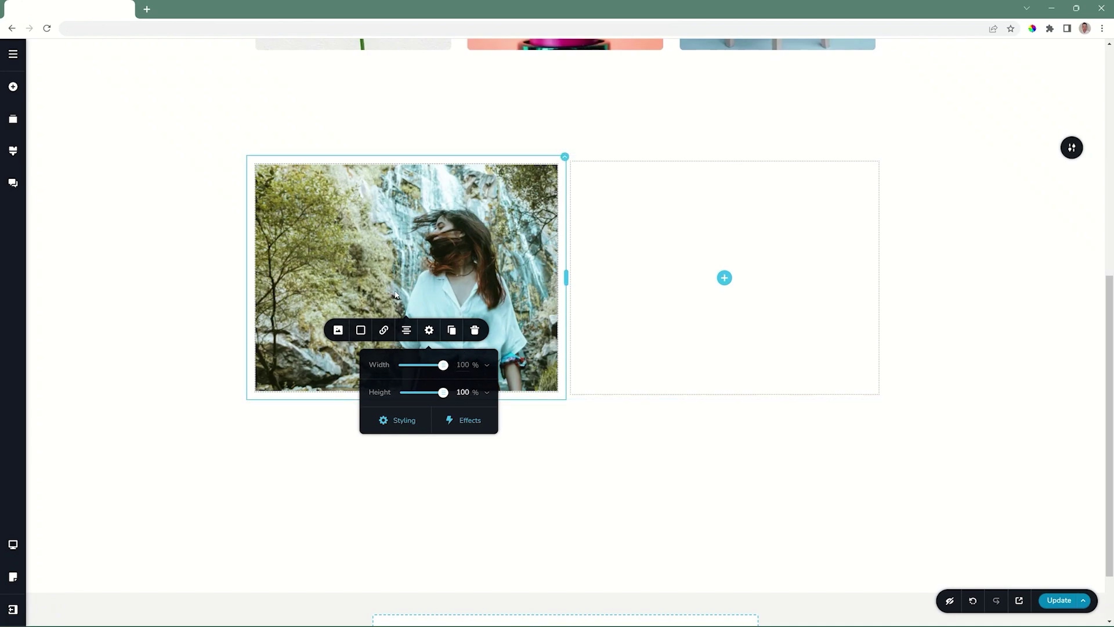
# - Narrow the photo's column slightly and check the photo's width and height settings
pyautogui.moveTo(566, 278)
pyautogui.mouseDown()
pyautogui.moveTo(754, 278)
pyautogui.moveTo(508, 281)
pyautogui.moveTo(597, 281)
pyautogui.moveTo(660, 311)
pyautogui.moveTo(557, 285)
pyautogui.mouseUp()
pyautogui.click(500, 305)
pyautogui.click(425, 407)
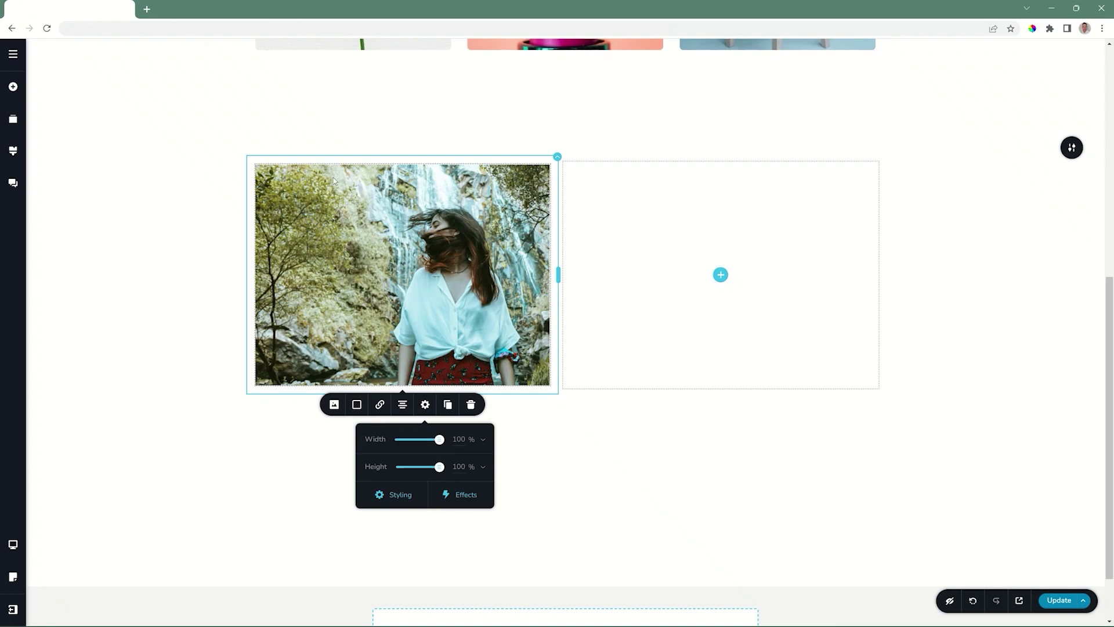
pyautogui.click(409, 255)
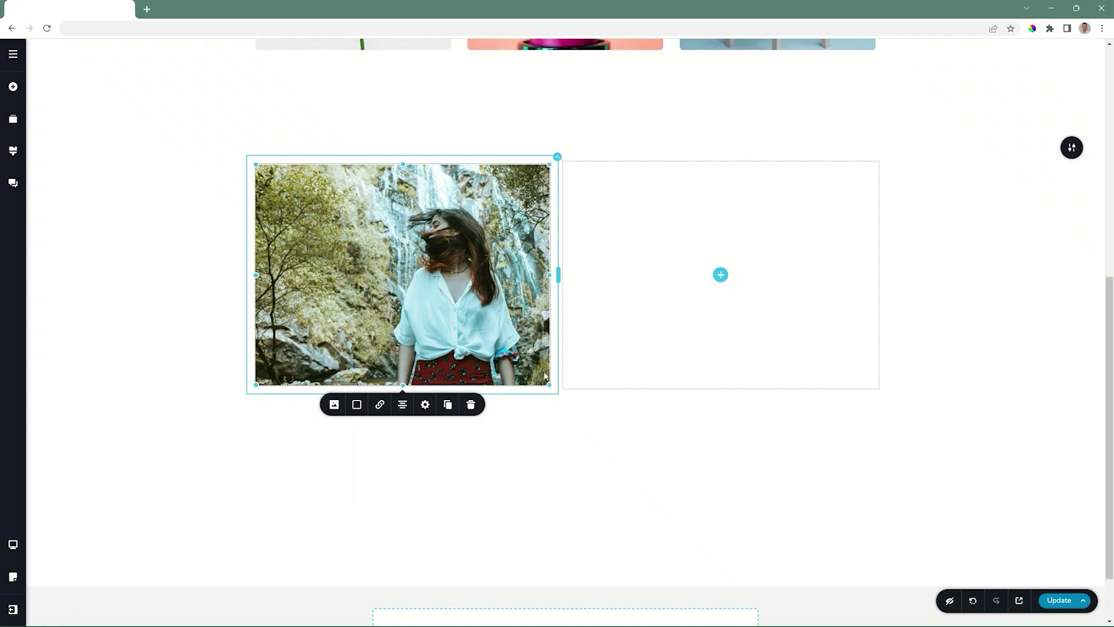
# - Switch the photo's width unit to px and enlarge the photo to fill its column, about 540 px wide
pyautogui.moveTo(546, 382); pyautogui.dragTo(602, 393)
pyautogui.click(427, 404)
pyautogui.click(482, 466)
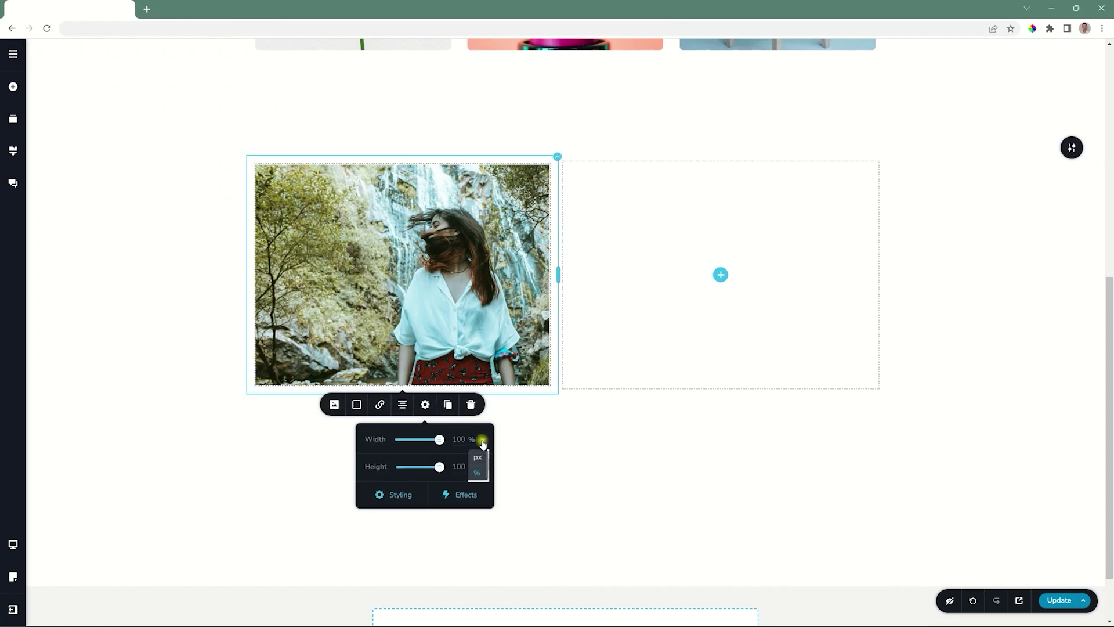
pyautogui.click(477, 462)
pyautogui.click(413, 268)
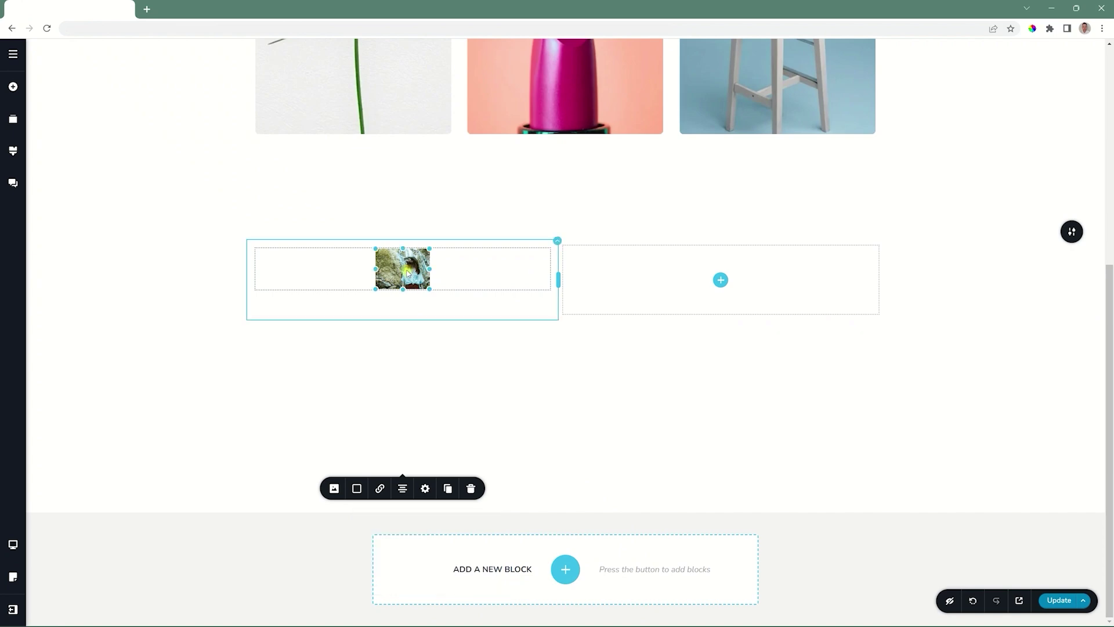
pyautogui.moveTo(428, 288); pyautogui.dragTo(688, 431)
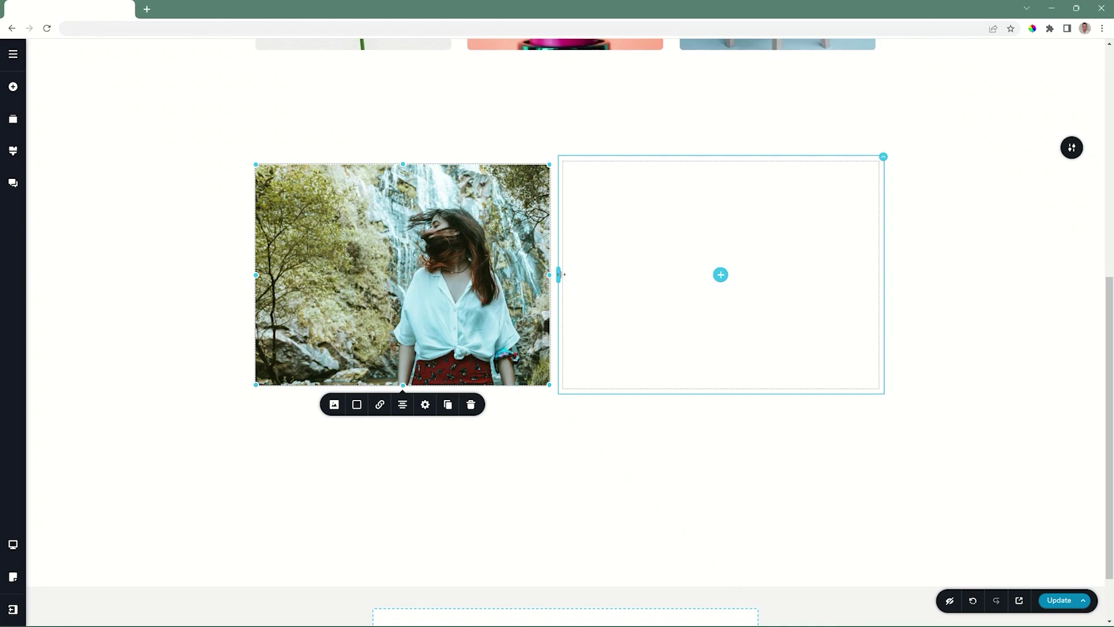
# - Widen the photo's column and stretch the photo to fill it, about 846 px wide
pyautogui.moveTo(559, 275); pyautogui.dragTo(724, 275)
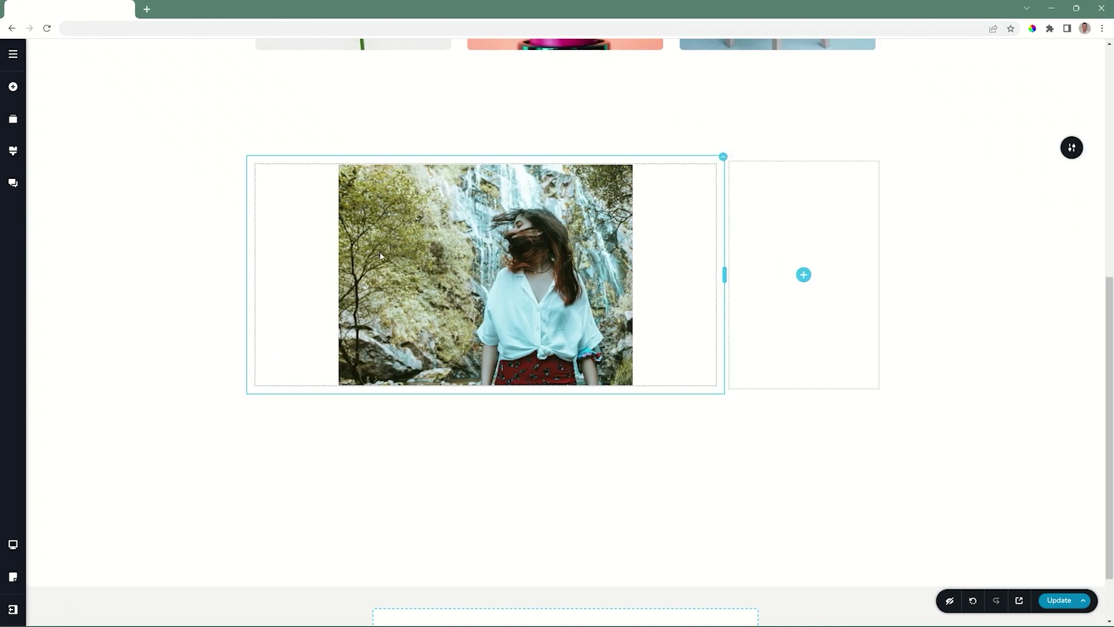
pyautogui.click(509, 281)
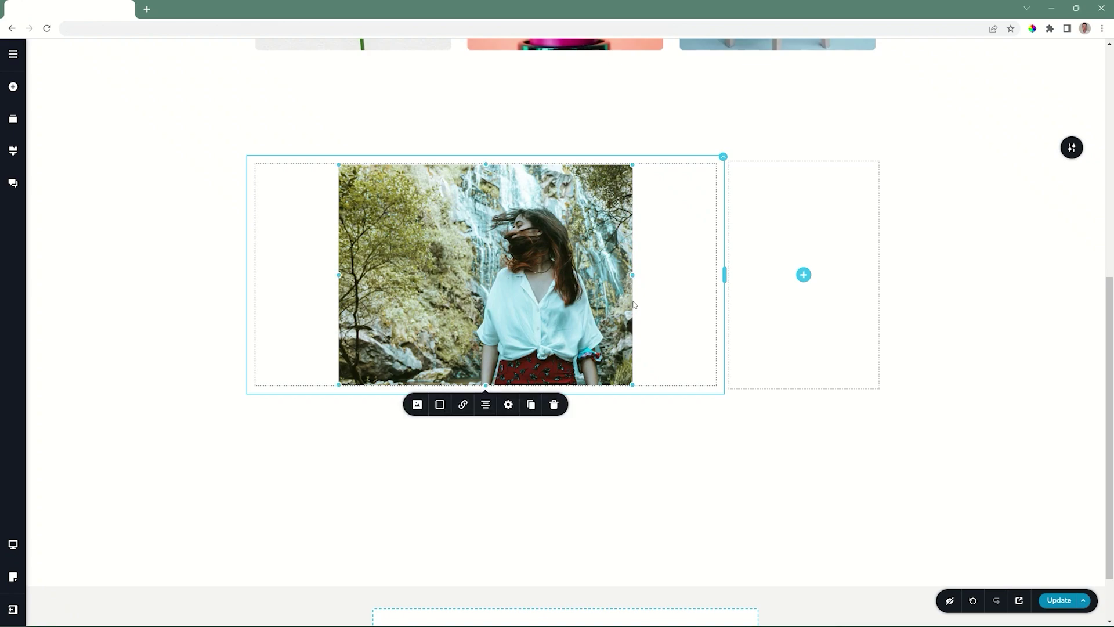
pyautogui.click(508, 405)
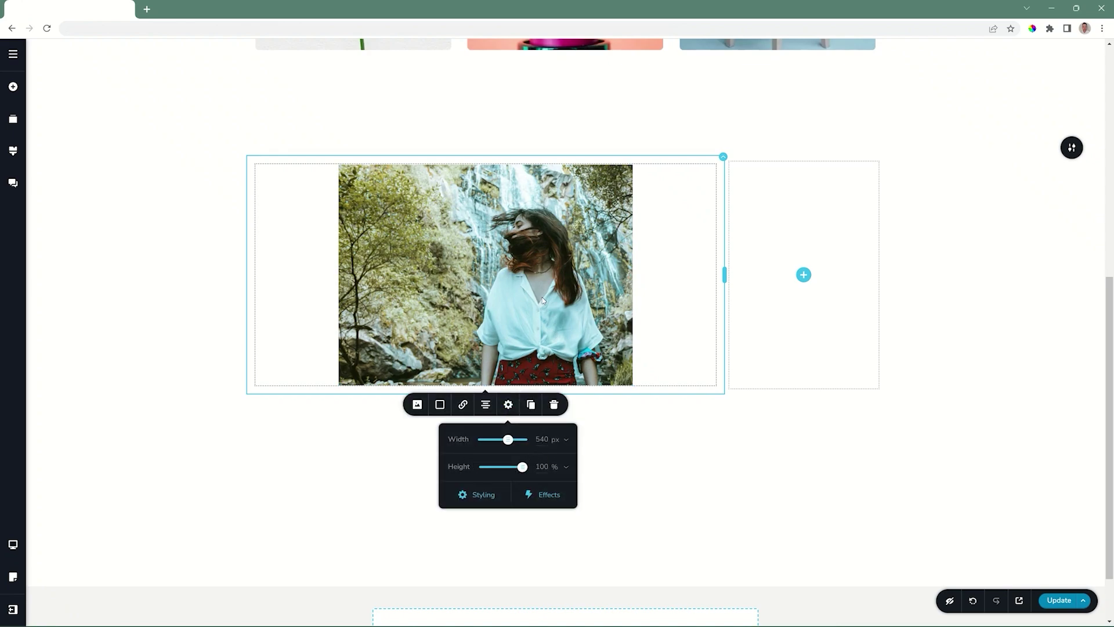
pyautogui.moveTo(632, 275); pyautogui.dragTo(723, 280)
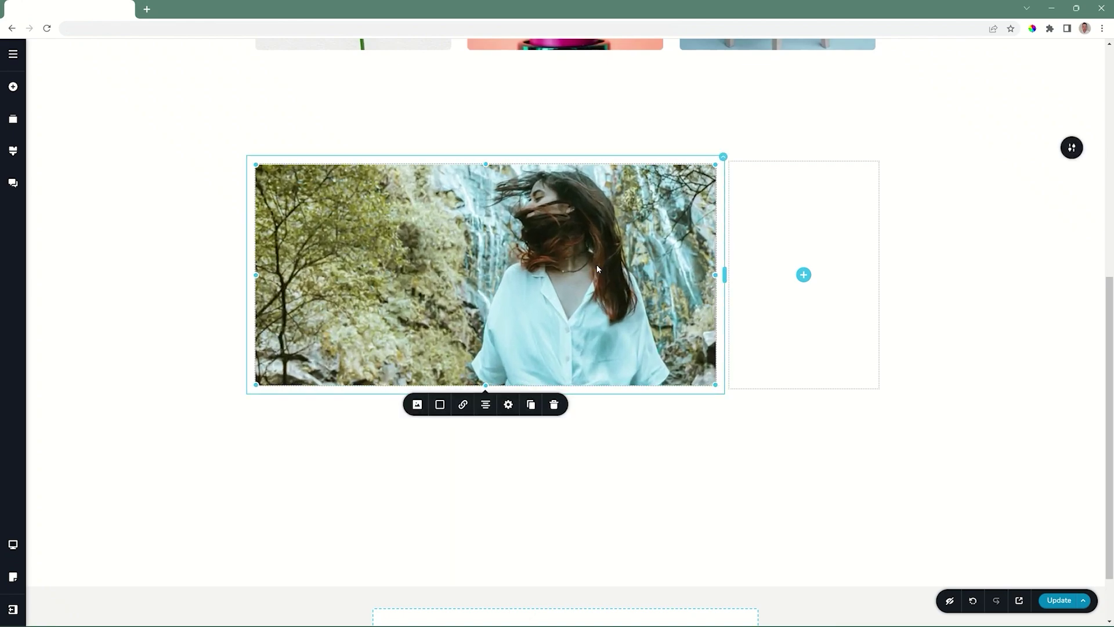
# - Set the photo's width unit to %, set its width and height to 100%, and narrow its column
pyautogui.click(508, 404)
pyautogui.click(569, 468)
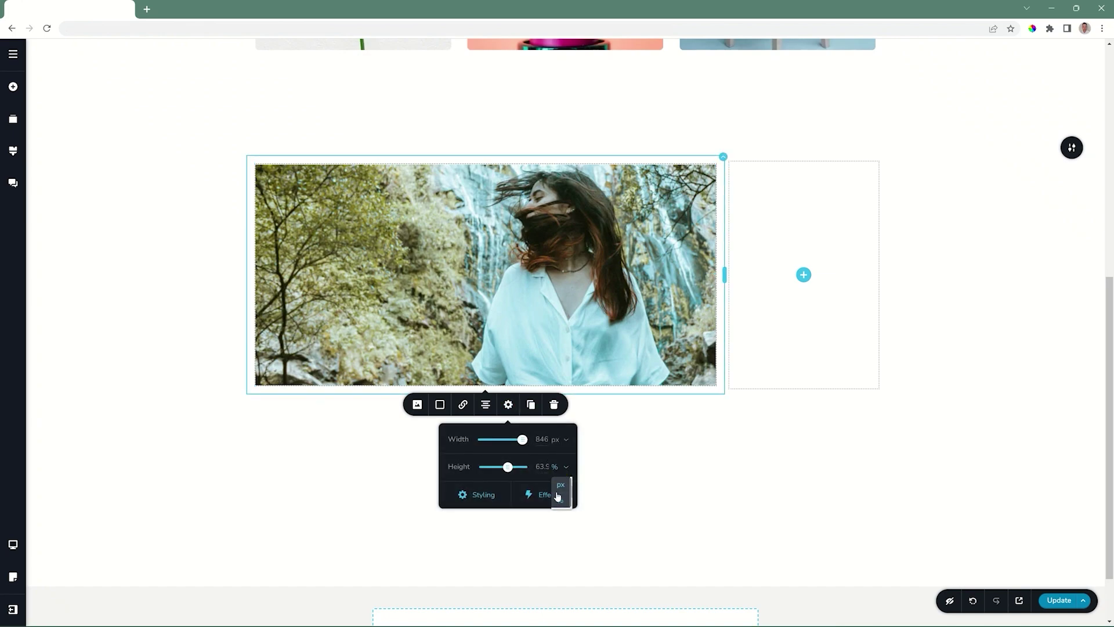
pyautogui.click(565, 441)
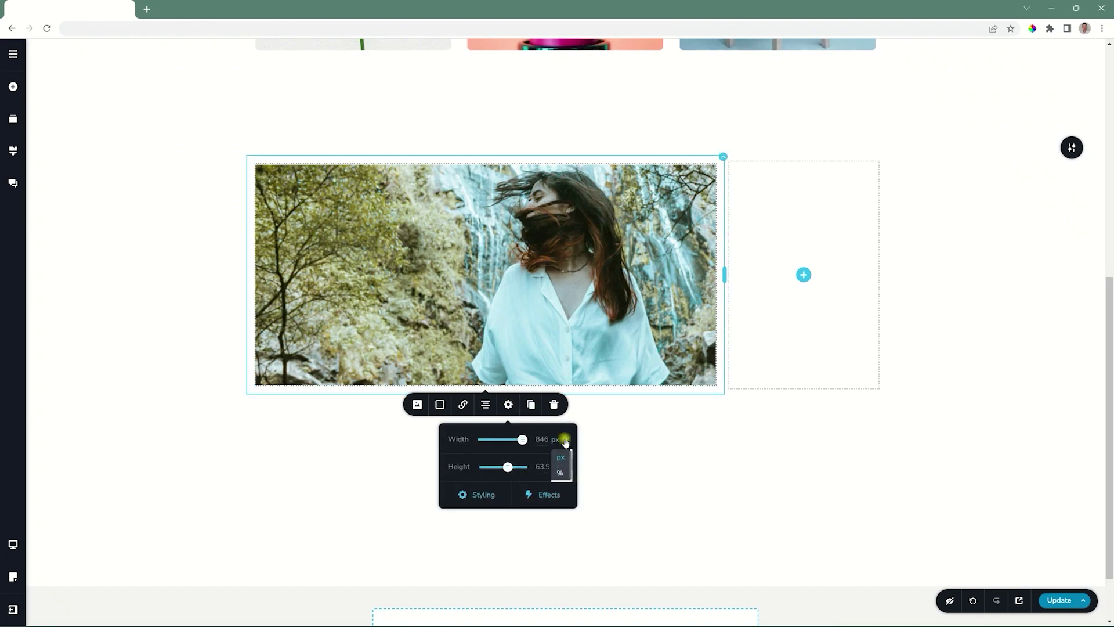
pyautogui.click(560, 472)
pyautogui.click(568, 468)
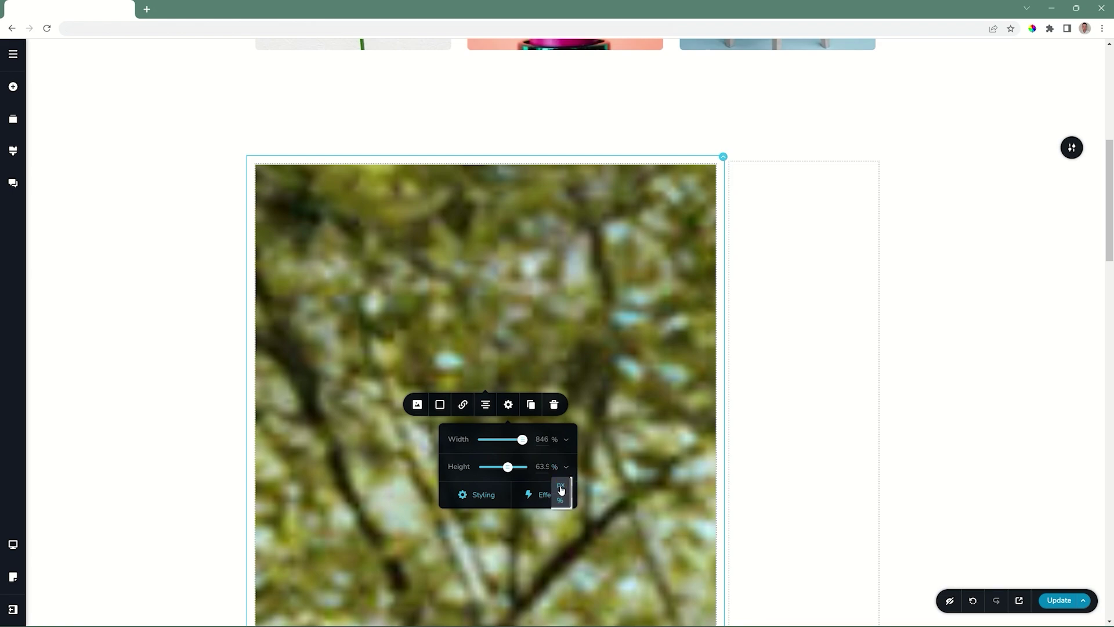
pyautogui.doubleClick(542, 440)
pyautogui.write('100')
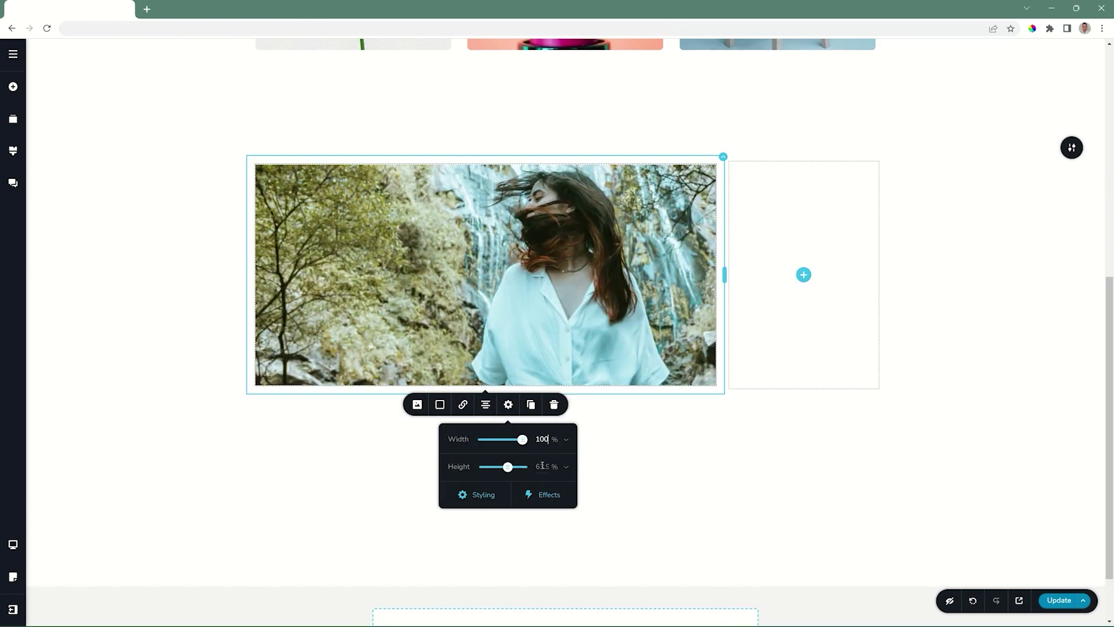
pyautogui.doubleClick(541, 467)
pyautogui.write('100')
pyautogui.moveTo(724, 334); pyautogui.dragTo(603, 333)
pyautogui.scroll(-1, 522, 232)
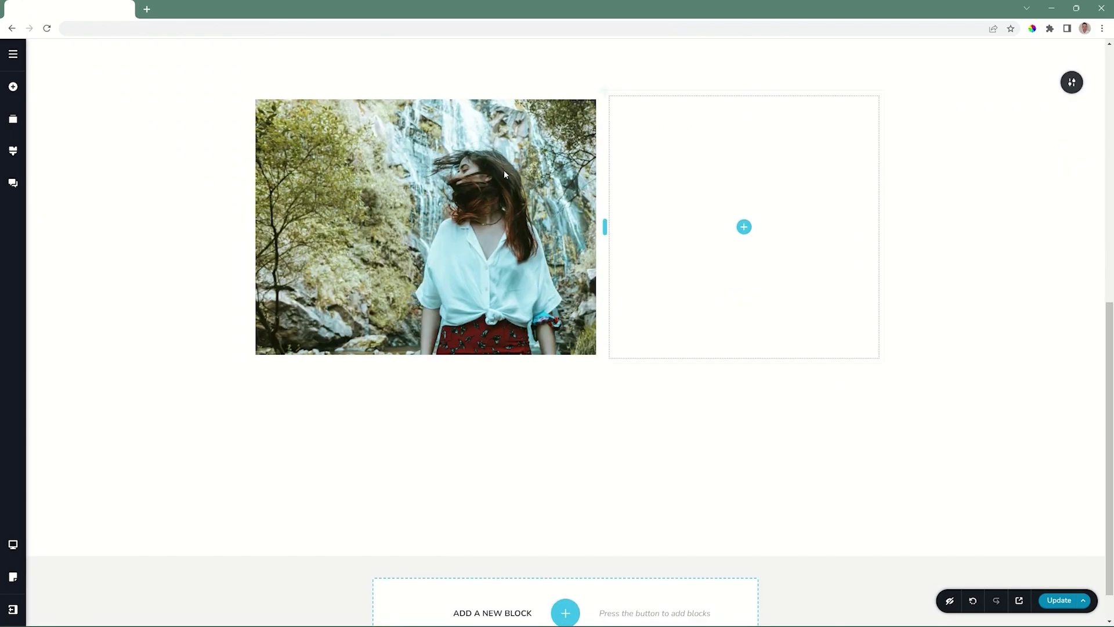
# - Try the Original size option for the waterfall photo and return it to Custom
pyautogui.click(436, 170)
pyautogui.click(358, 373)
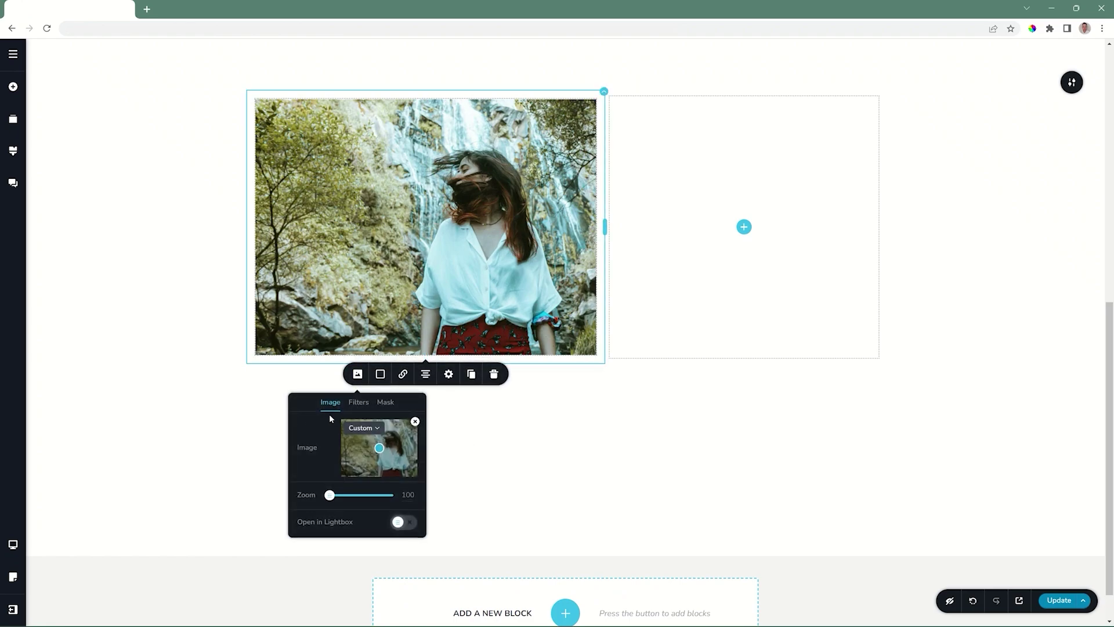
pyautogui.click(355, 426)
pyautogui.click(359, 455)
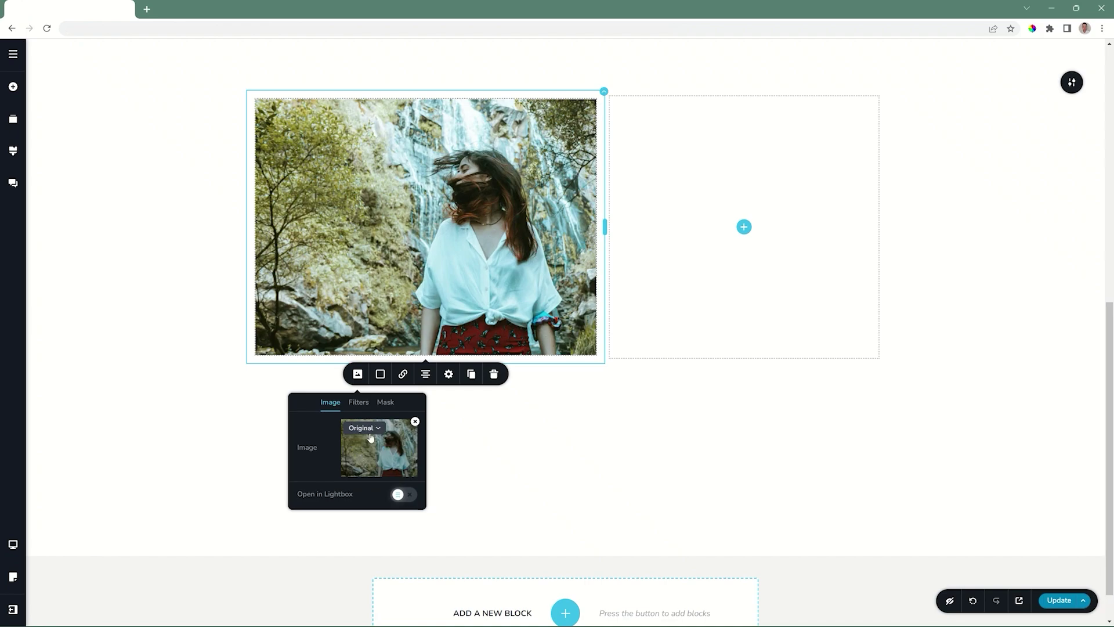
pyautogui.click(347, 456)
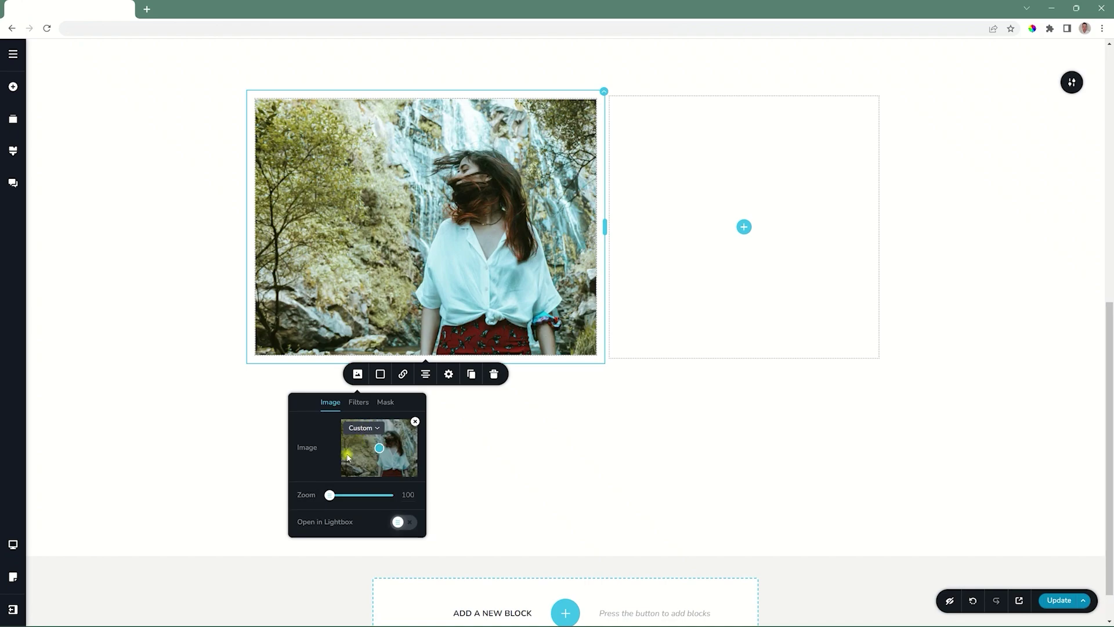
# - Zoom the photo to 182 and shift its focal point onto the woman's head
pyautogui.moveTo(329, 495)
pyautogui.mouseDown()
pyautogui.moveTo(376, 495)
pyautogui.moveTo(328, 495)
pyautogui.mouseUp()
pyautogui.moveTo(330, 495); pyautogui.dragTo(378, 495)
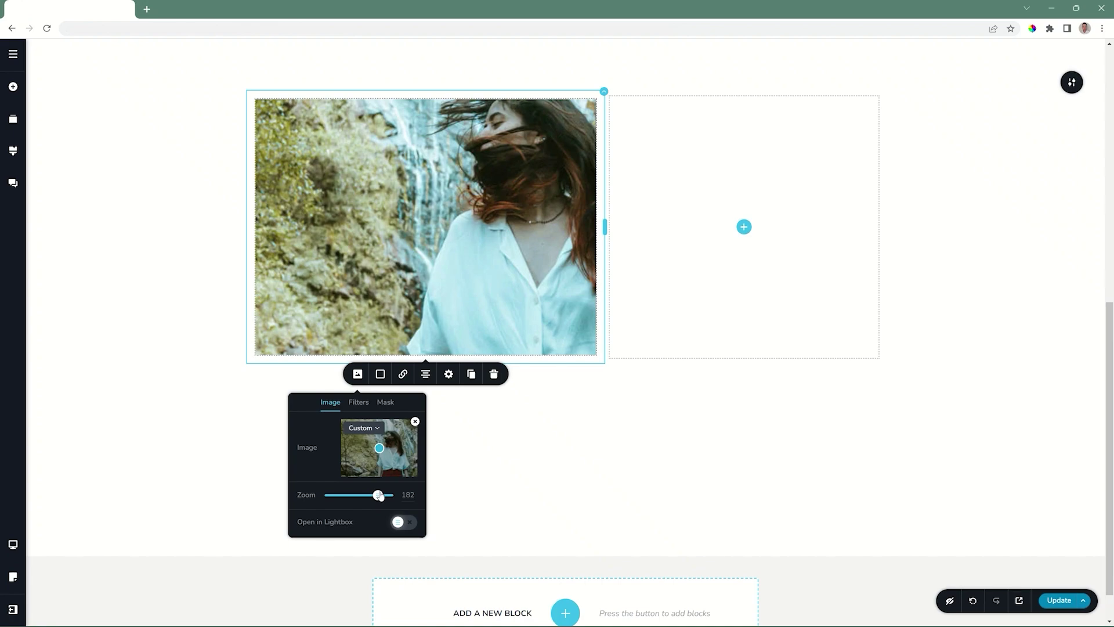
pyautogui.moveTo(379, 452); pyautogui.dragTo(393, 448)
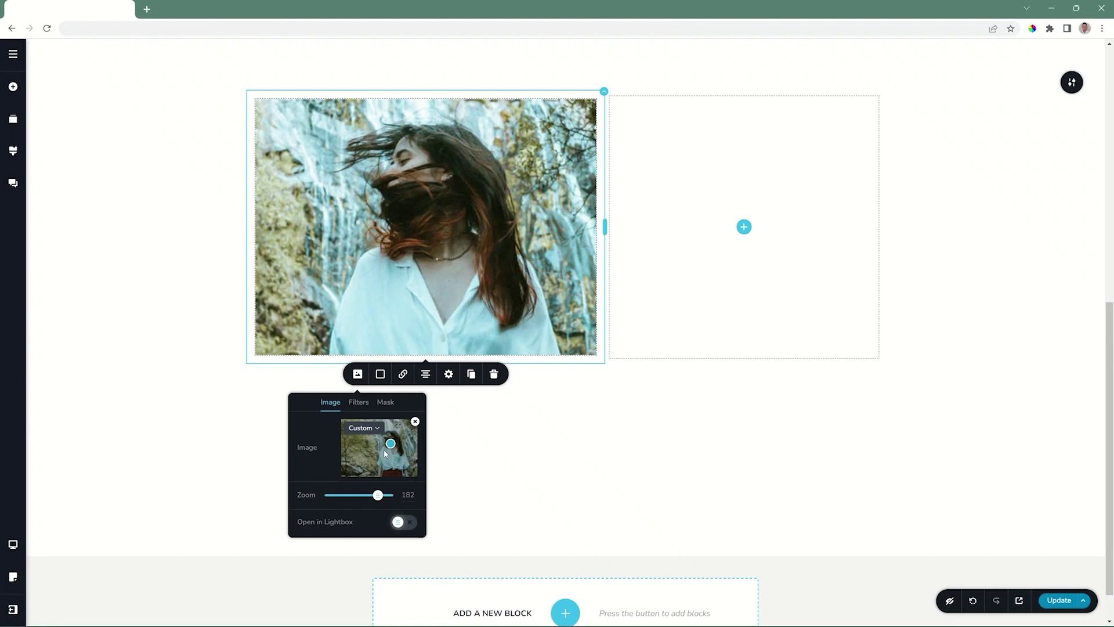
# - Switch Open in Lightbox on and back off for the photo, and look at its filter settings
pyautogui.click(404, 522)
pyautogui.click(404, 523)
pyautogui.click(360, 403)
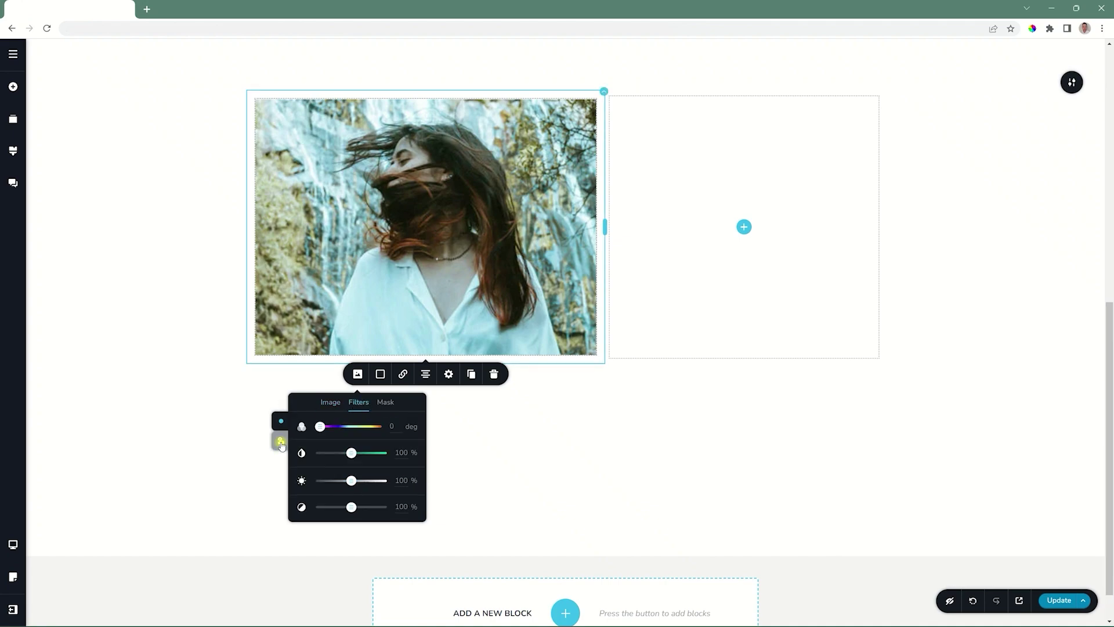
# - Mask the photo with the circle shape and set the mask size to Fit
pyautogui.click(384, 403)
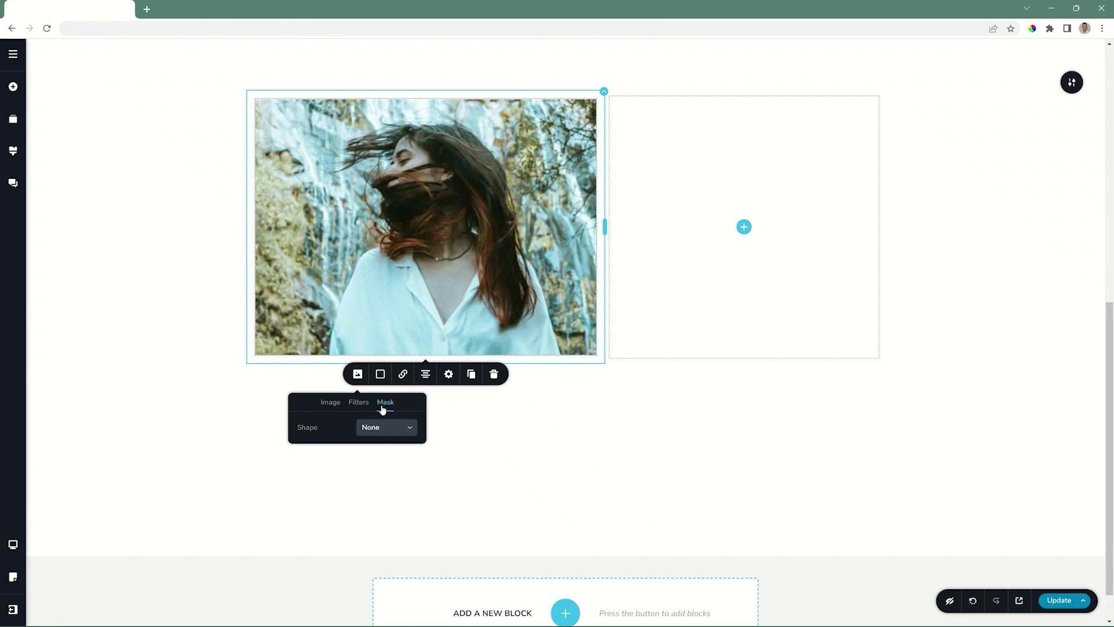
pyautogui.click(384, 426)
pyautogui.click(376, 458)
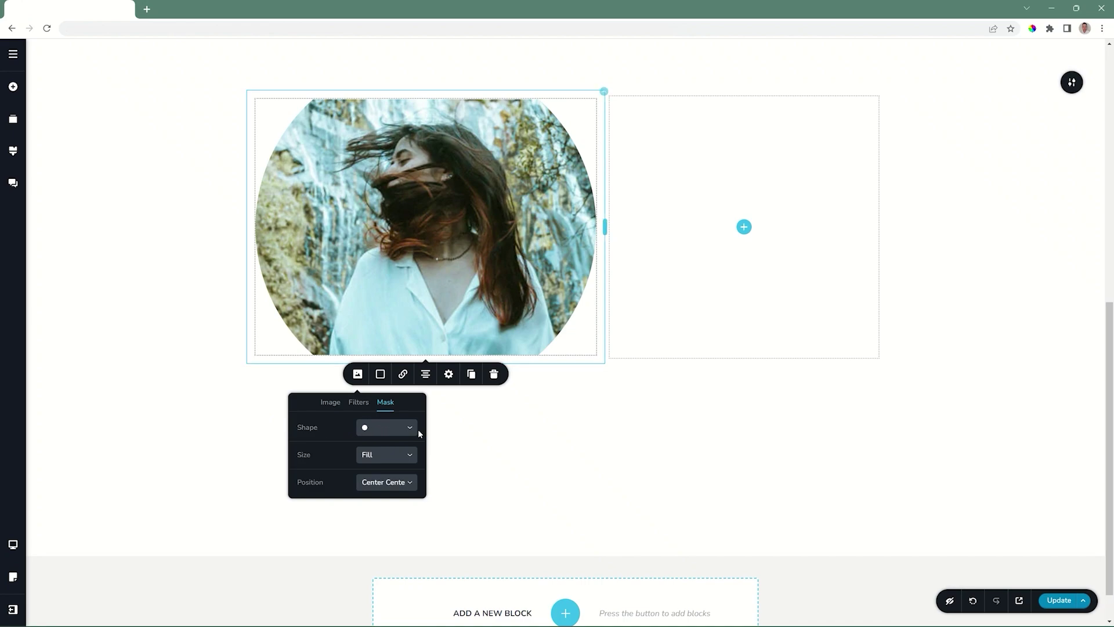
pyautogui.click(380, 459)
pyautogui.click(368, 473)
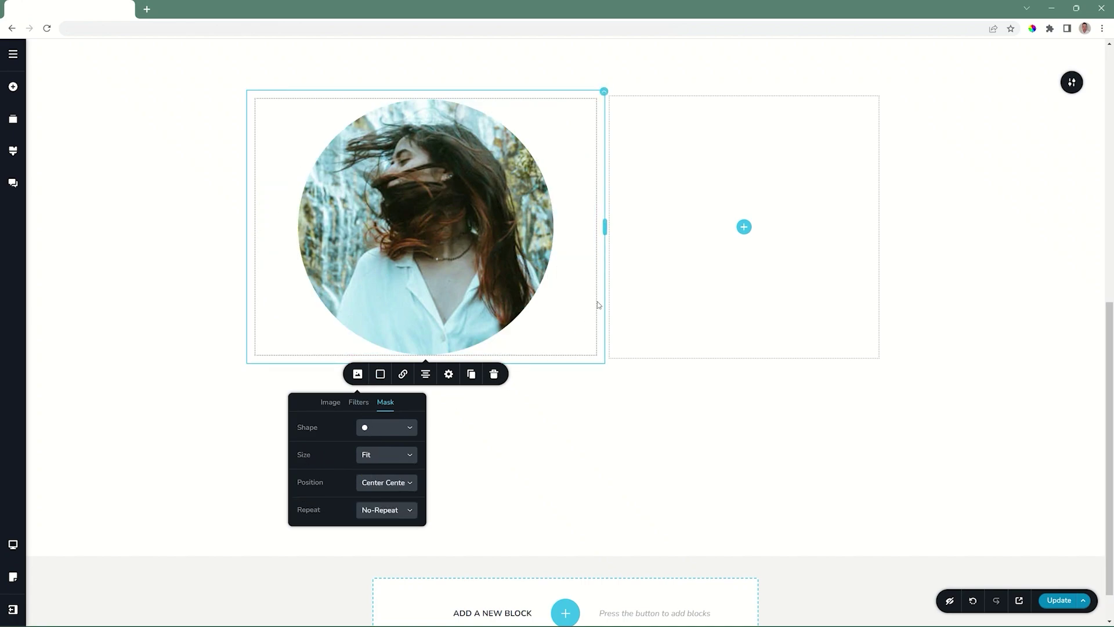
# - Widen the photo's column slightly into the empty column beside it
pyautogui.click(604, 230)
pyautogui.moveTo(604, 231); pyautogui.dragTo(635, 232)
# - Try the Center Left and Center Right positions for the photo's circle mask and return it to Center Center
pyautogui.click(475, 235)
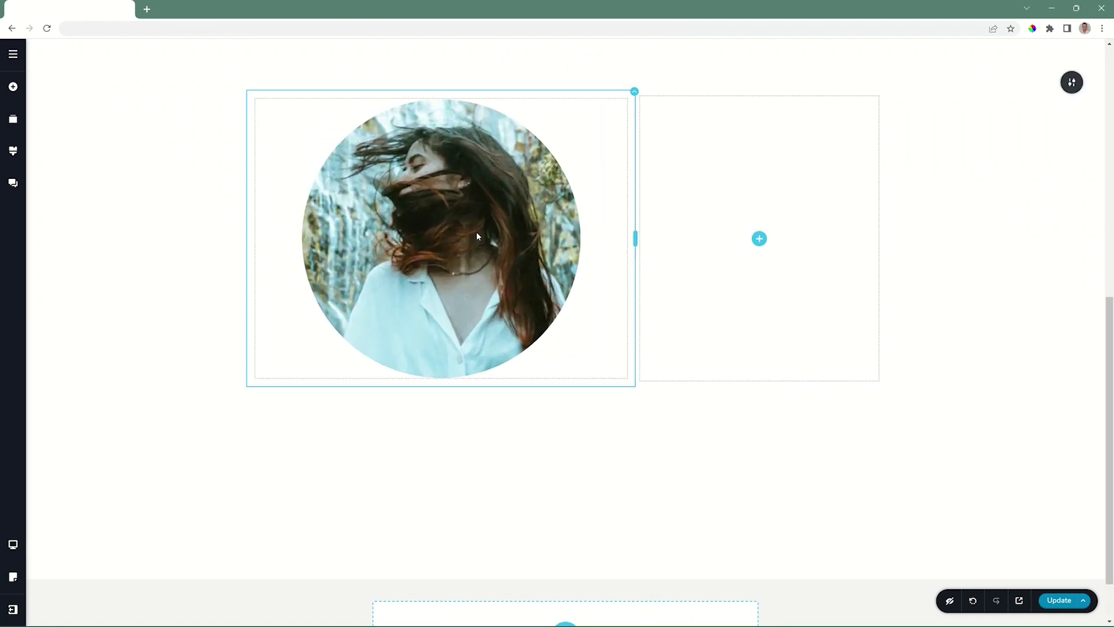
pyautogui.click(373, 398)
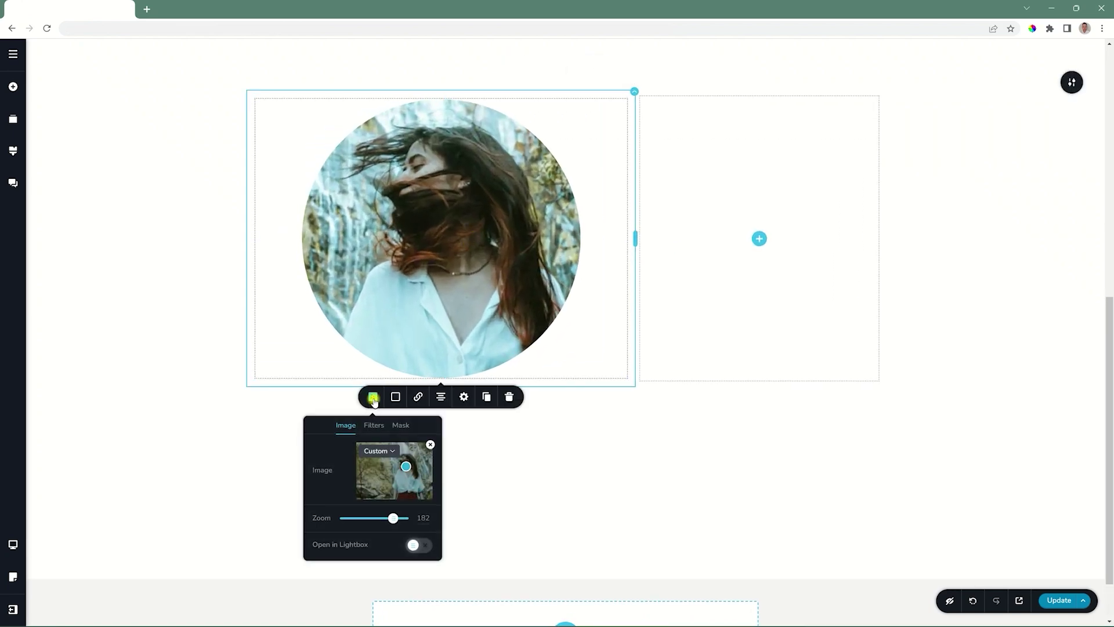
pyautogui.click(401, 424)
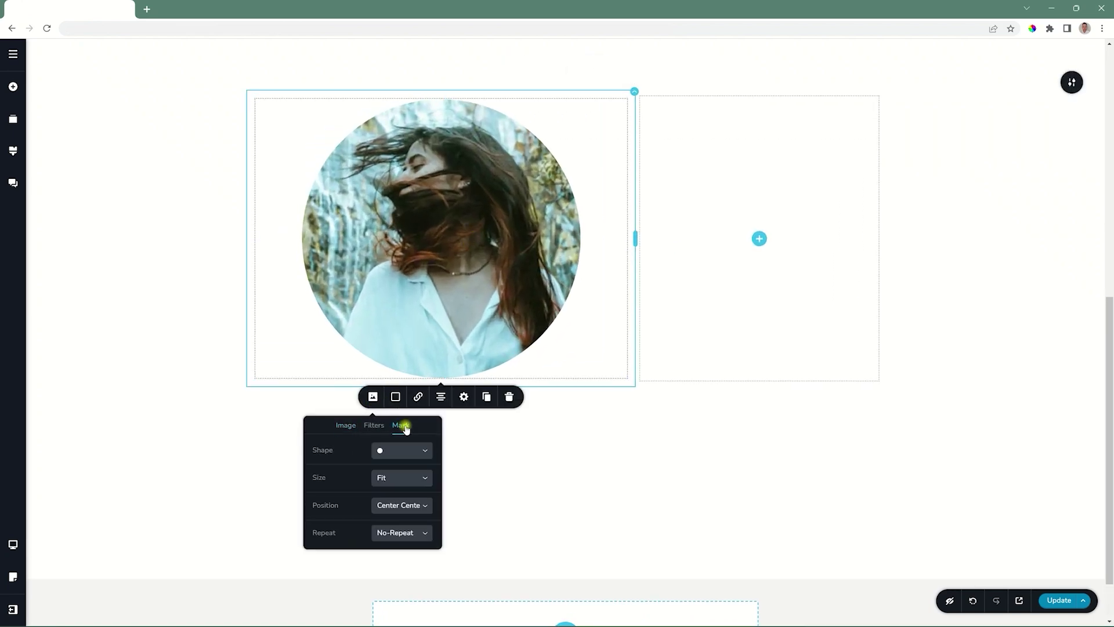
pyautogui.click(386, 509)
pyautogui.click(395, 542)
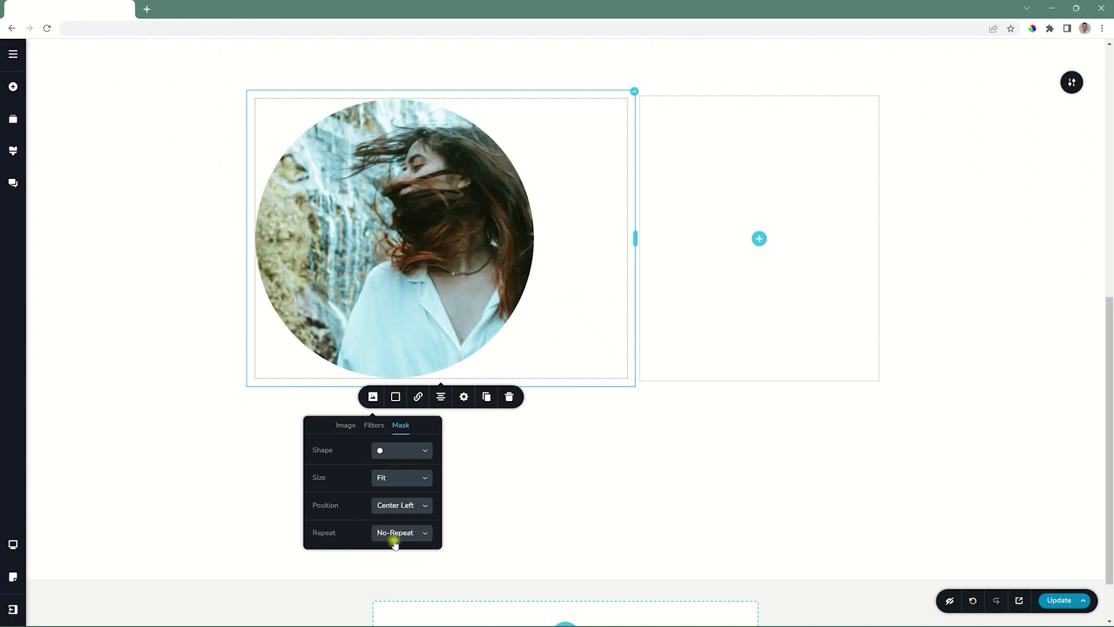
pyautogui.click(396, 508)
pyautogui.click(400, 551)
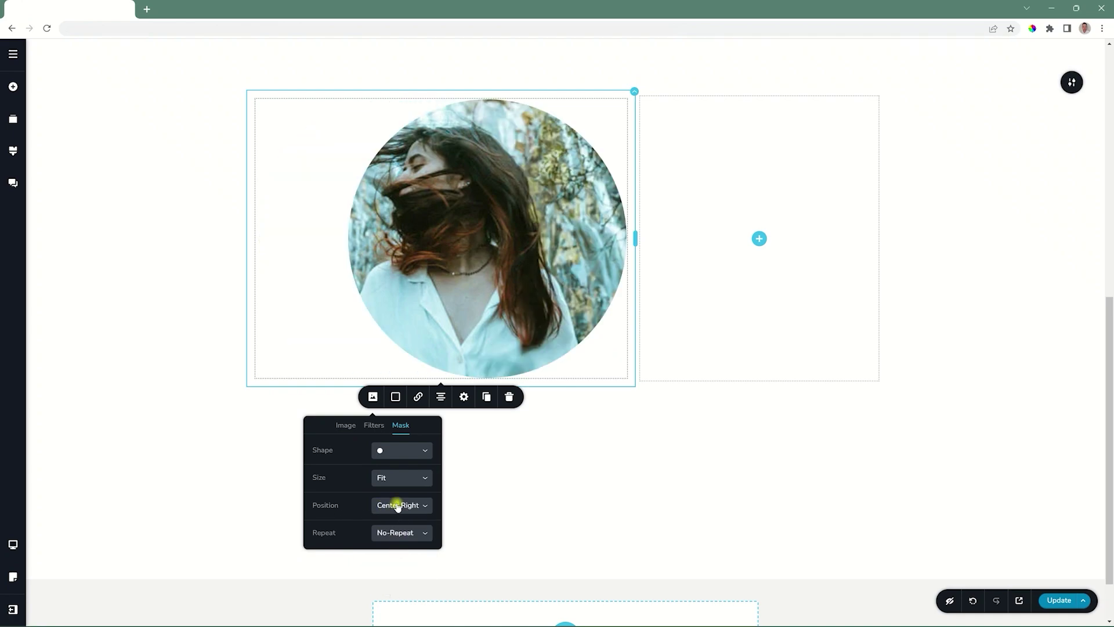
pyautogui.click(398, 507)
pyautogui.click(393, 518)
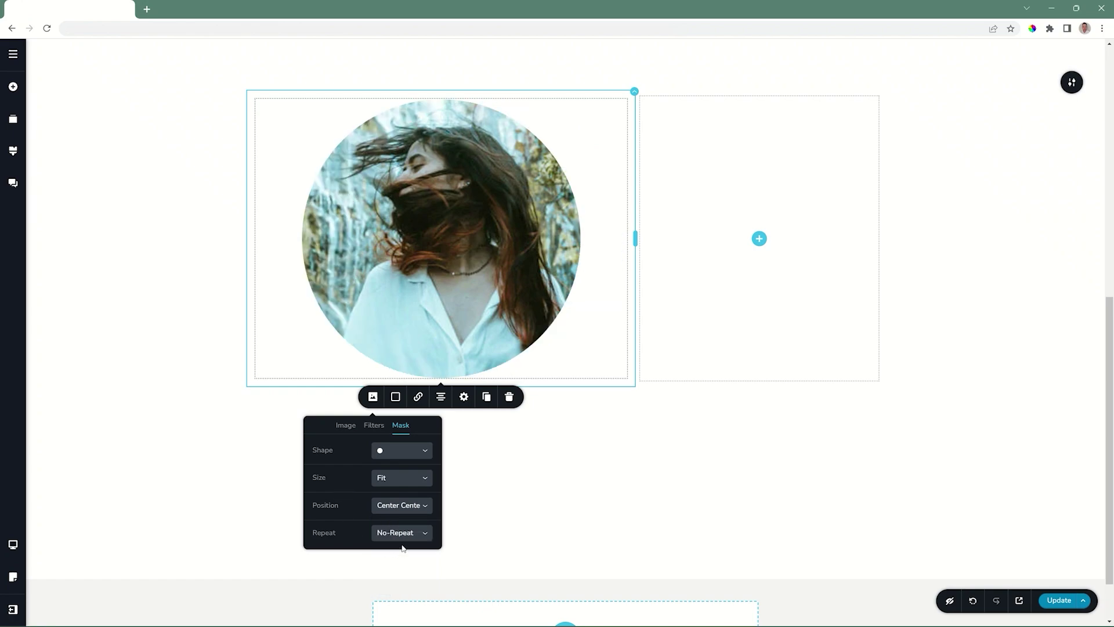
# - Try the Repeat option for the circle mask and set it back to No-Repeat
pyautogui.click(401, 533)
pyautogui.click(390, 564)
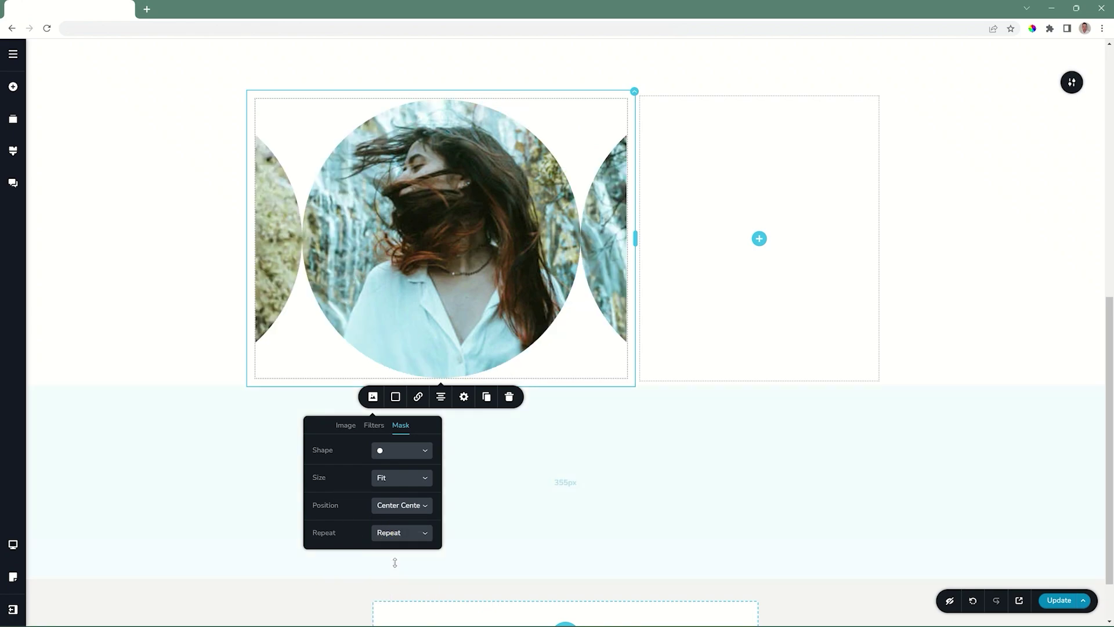
pyautogui.click(391, 531)
pyautogui.click(394, 551)
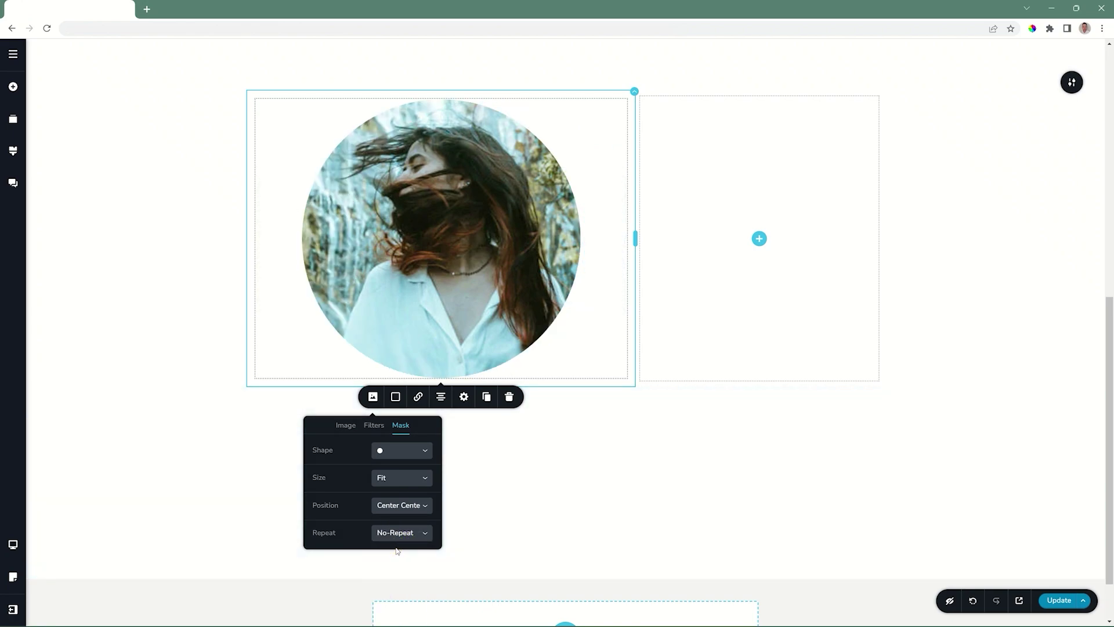
# - Try the heptagon mask shape on the photo and replace it with a custom cat-shaped mask image
pyautogui.click(399, 449)
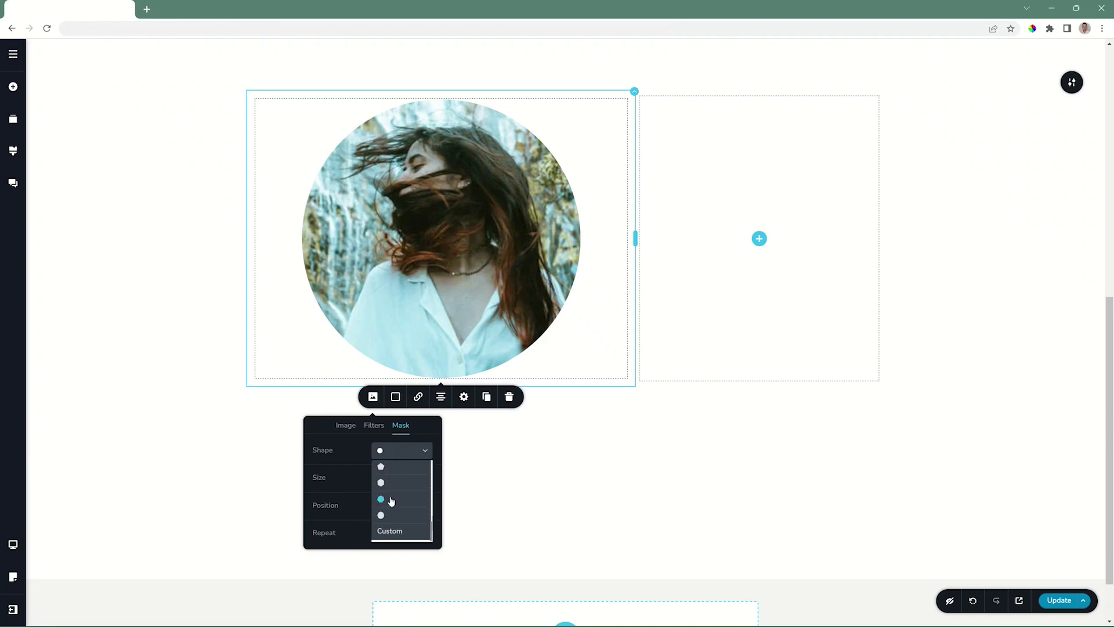
pyautogui.click(391, 500)
pyautogui.click(403, 454)
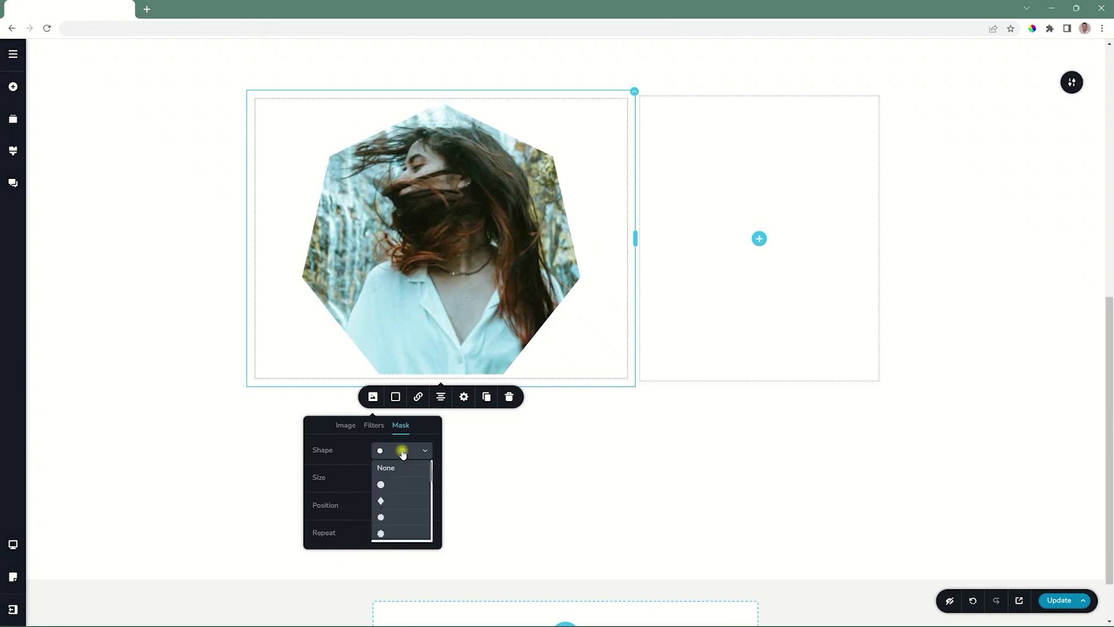
pyautogui.click(398, 496)
pyautogui.moveTo(340, 498)
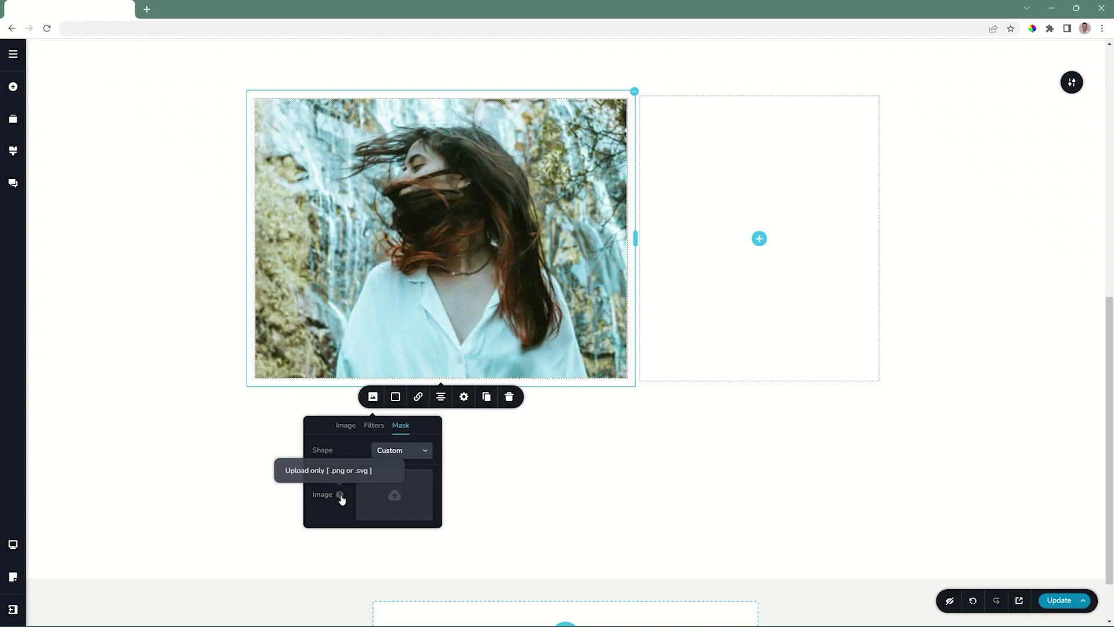
pyautogui.click(397, 499)
pyautogui.click(389, 318)
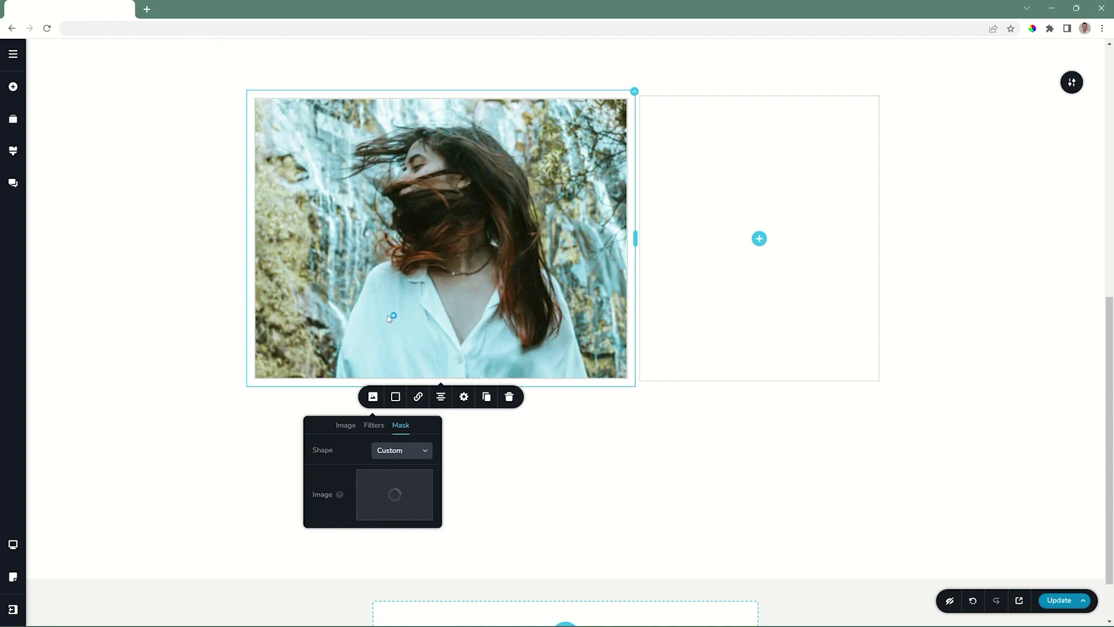
# - Set the photo's mask shape to None
pyautogui.click(428, 449)
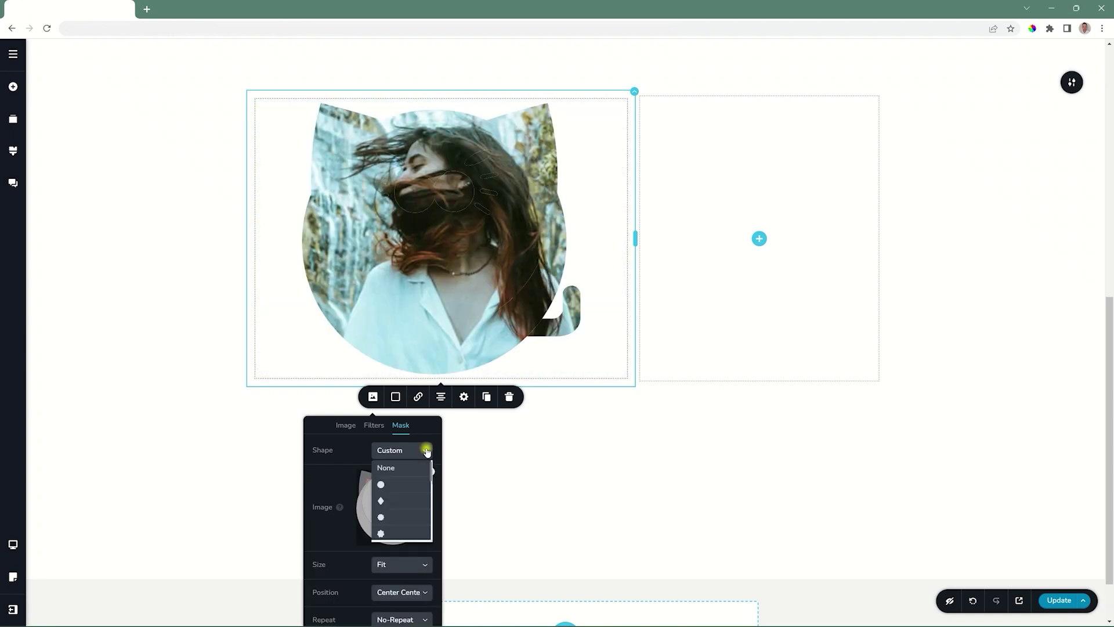
pyautogui.click(399, 474)
# - Give the photo a solid magenta #f128bc overlay at 39% opacity
pyautogui.click(447, 330)
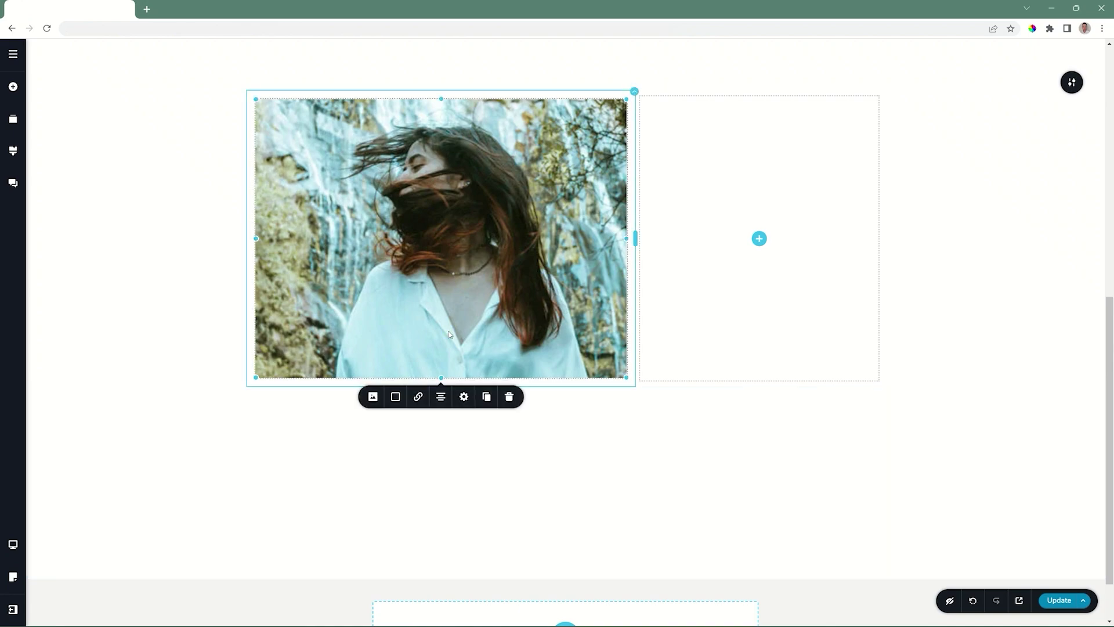
pyautogui.click(395, 396)
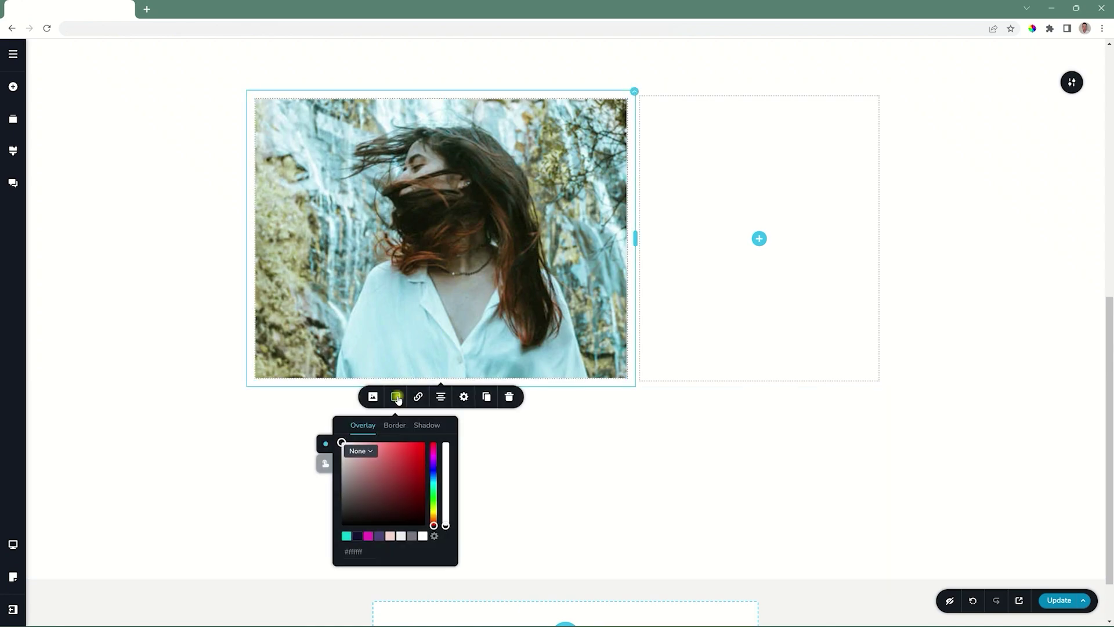
pyautogui.click(368, 535)
pyautogui.moveTo(446, 443); pyautogui.dragTo(446, 493)
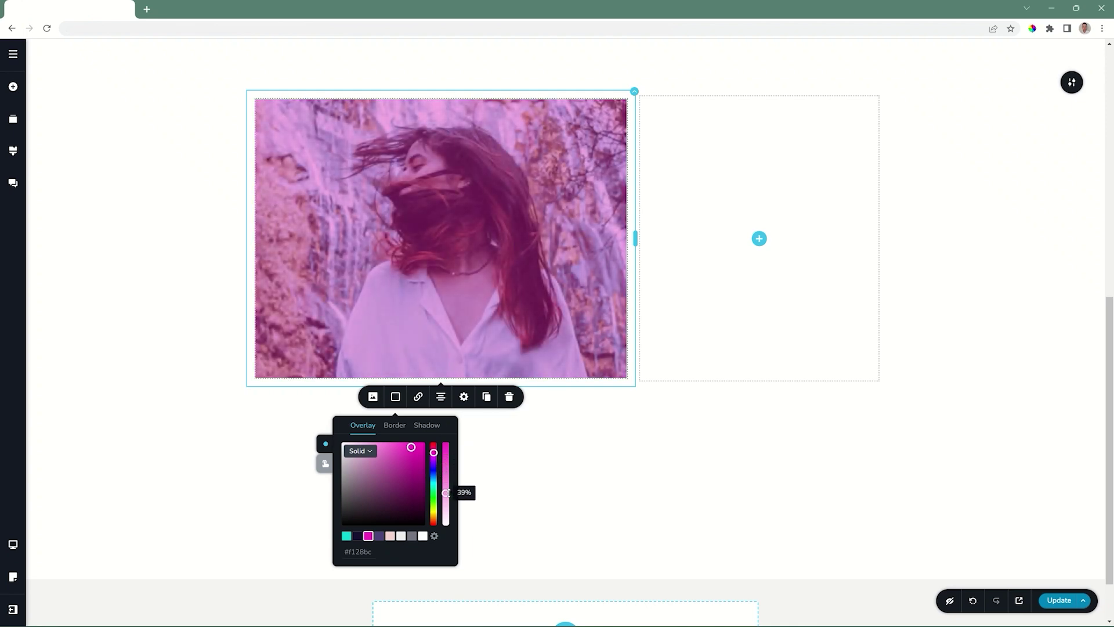
# - Change the photo's overlay to a gradient and make its end stop white #FFFFFF at 60% opacity
pyautogui.click(359, 451)
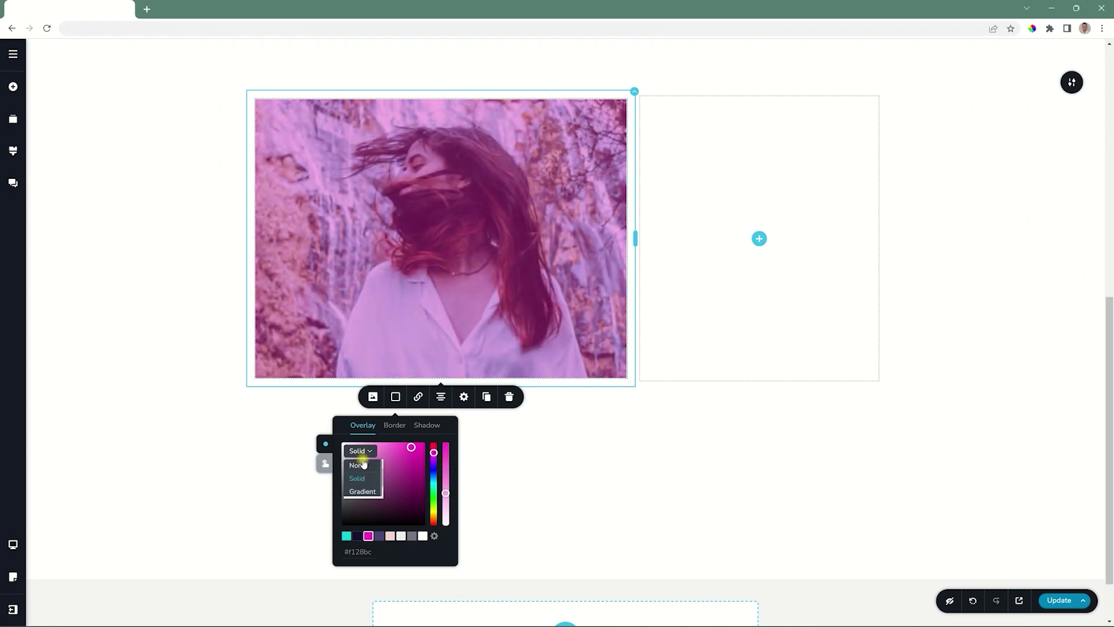
pyautogui.click(361, 492)
pyautogui.click(445, 448)
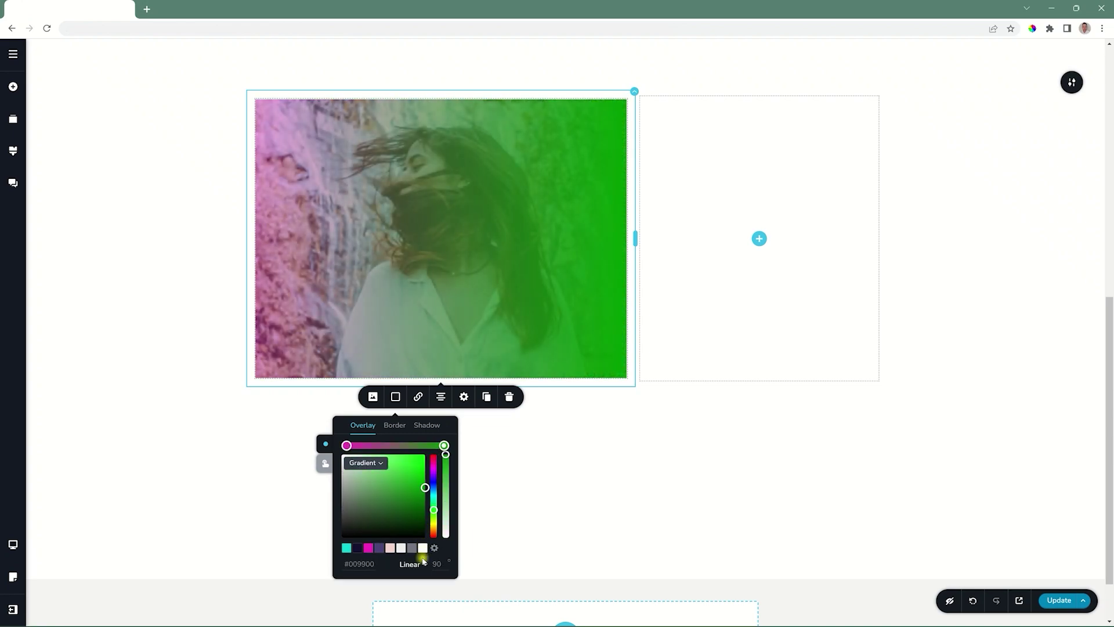
pyautogui.click(423, 548)
pyautogui.moveTo(445, 477)
pyautogui.mouseDown()
pyautogui.moveTo(444, 457)
pyautogui.moveTo(445, 488)
pyautogui.mouseUp()
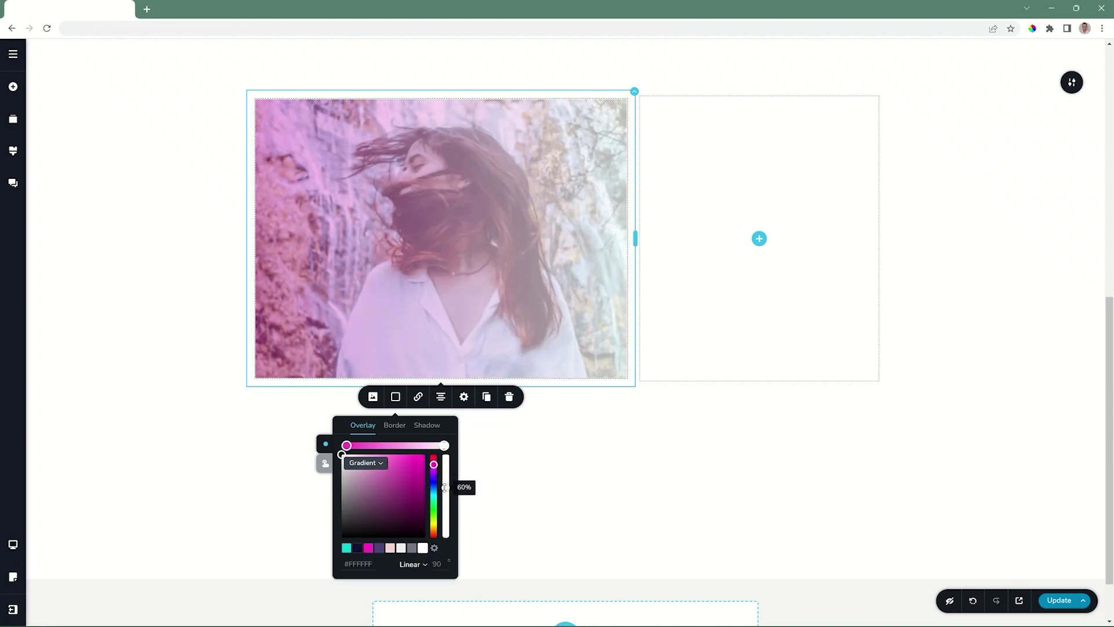
# - Try the Radial type for the overlay gradient, return it to Linear, and set its angle to 135°
pyautogui.click(415, 567)
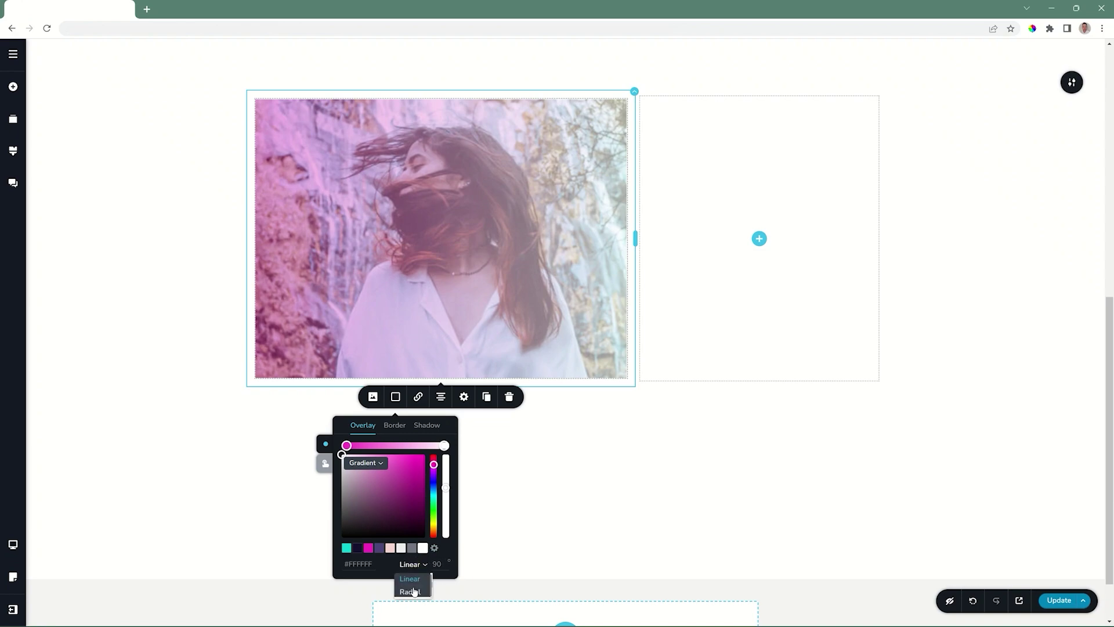
pyautogui.click(415, 592)
pyautogui.click(416, 567)
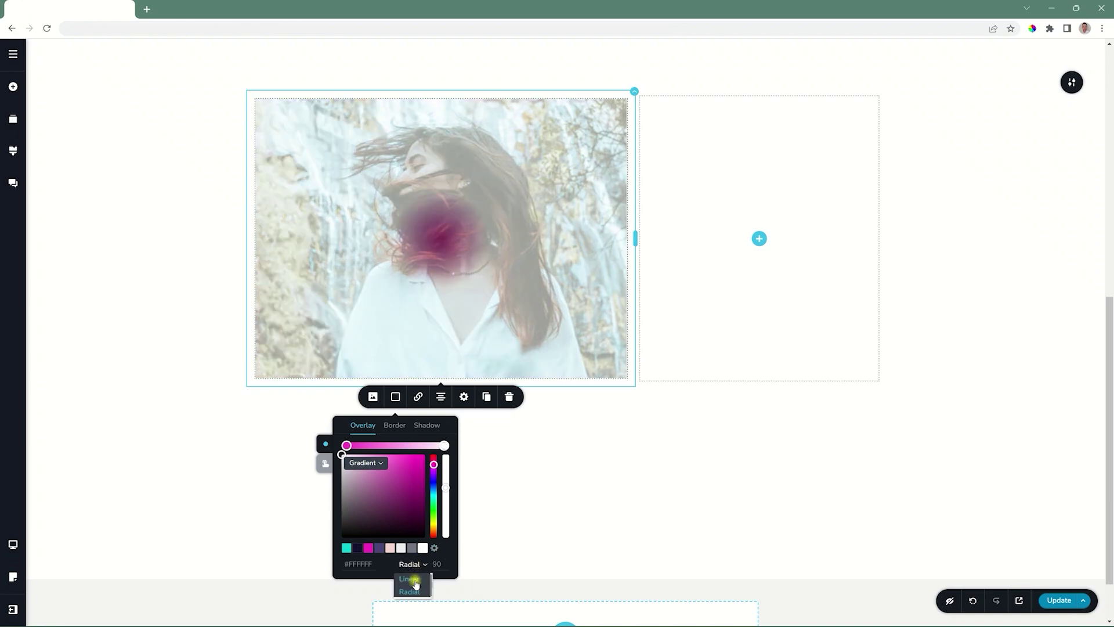
pyautogui.click(412, 581)
pyautogui.click(437, 564)
pyautogui.doubleClick(437, 564)
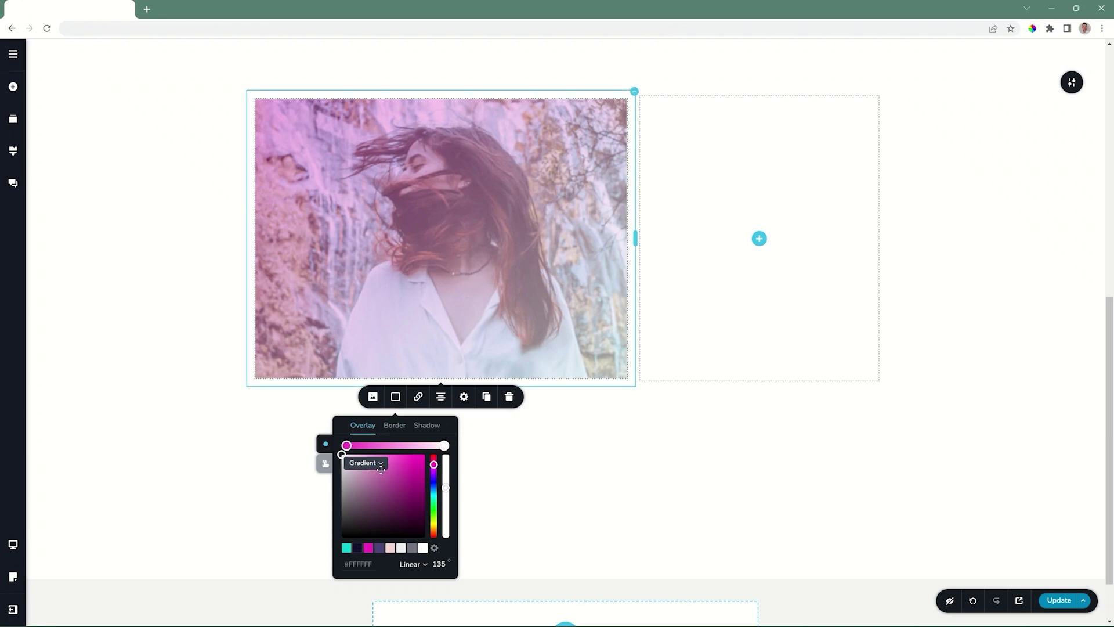
# - Set the photo overlay's hover state to None, return to the normal state, and deselect the photo
pyautogui.click(326, 465)
pyautogui.click(365, 463)
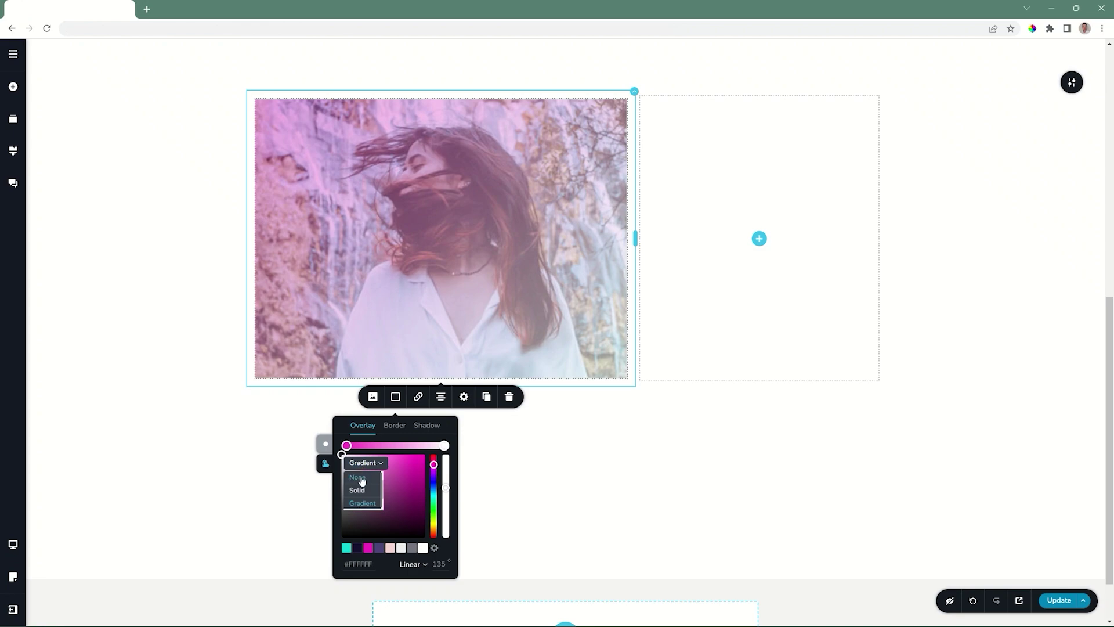
pyautogui.click(360, 474)
pyautogui.click(326, 446)
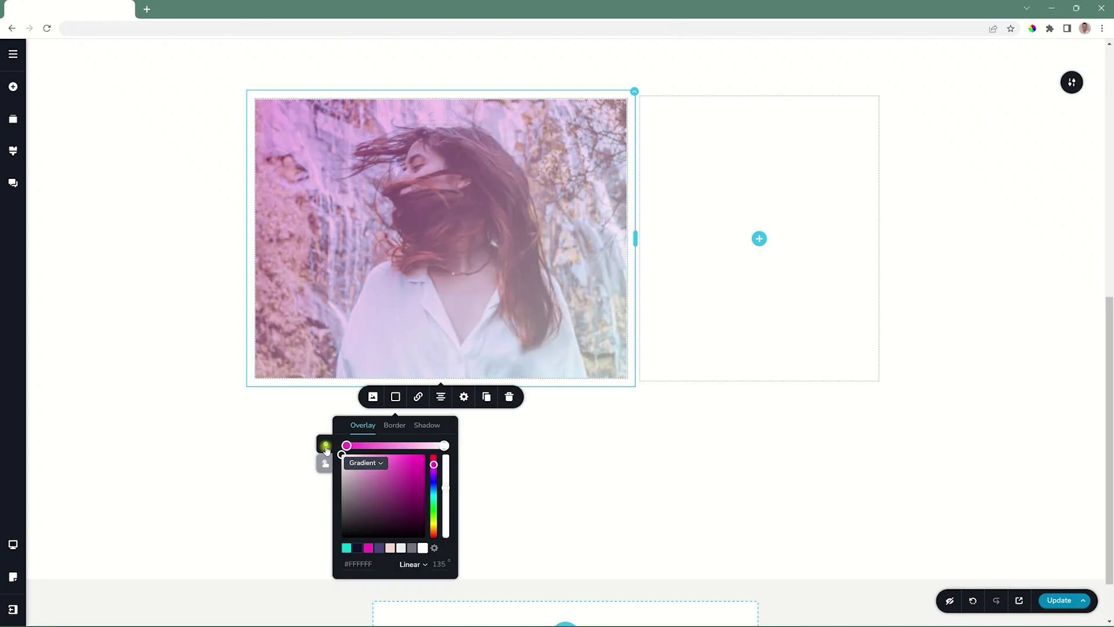
pyautogui.click(174, 430)
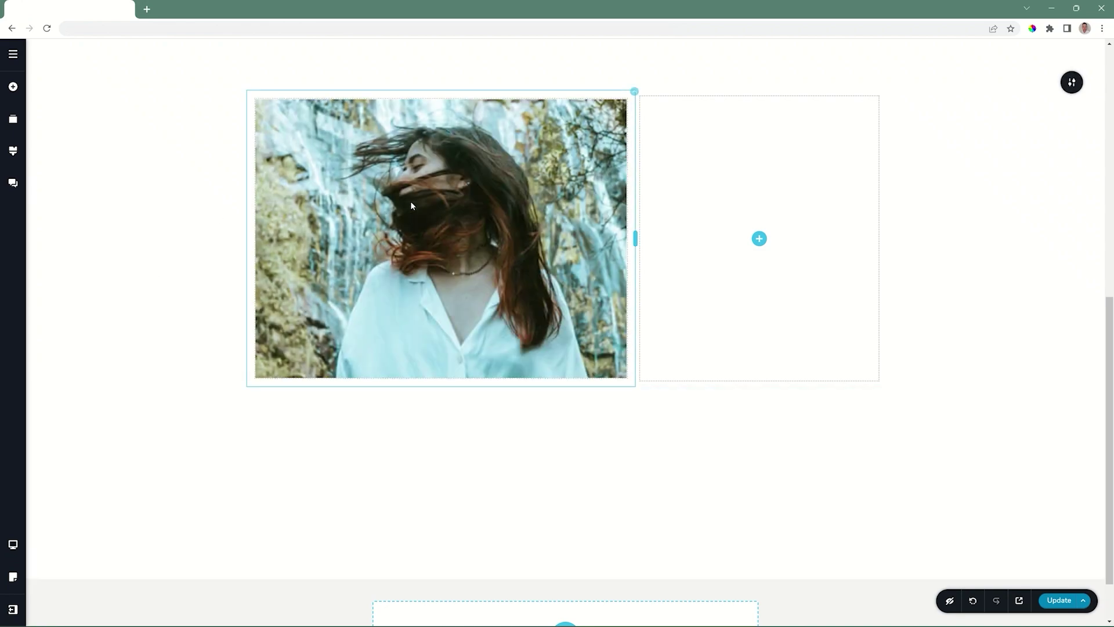
# - Add a solid magenta border to the photo and set its size to 15
pyautogui.click(410, 203)
pyautogui.click(395, 396)
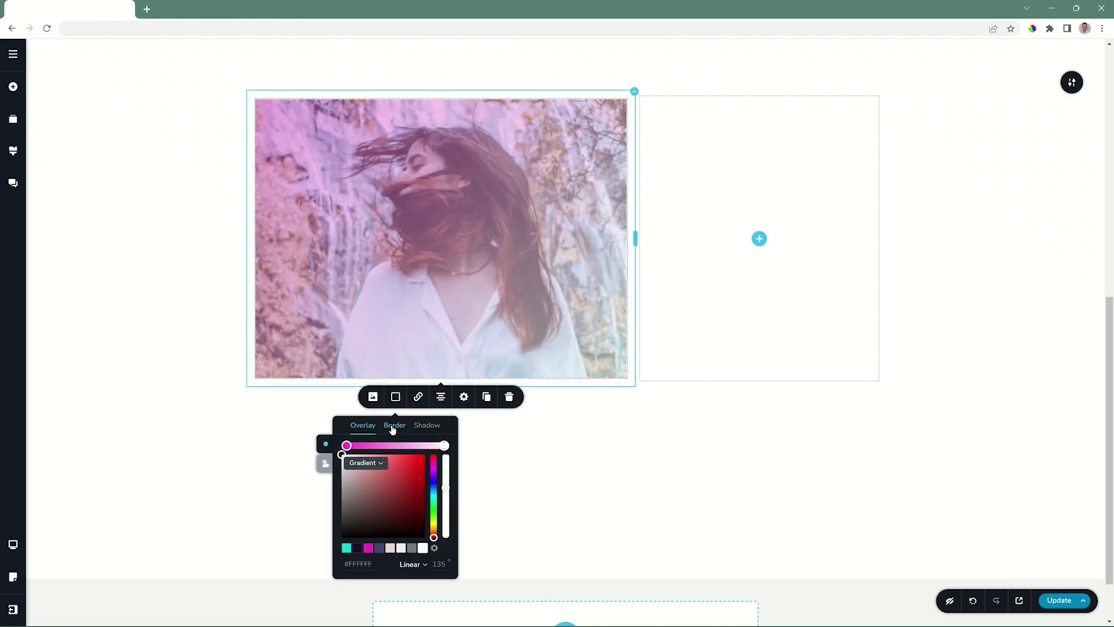
pyautogui.click(393, 426)
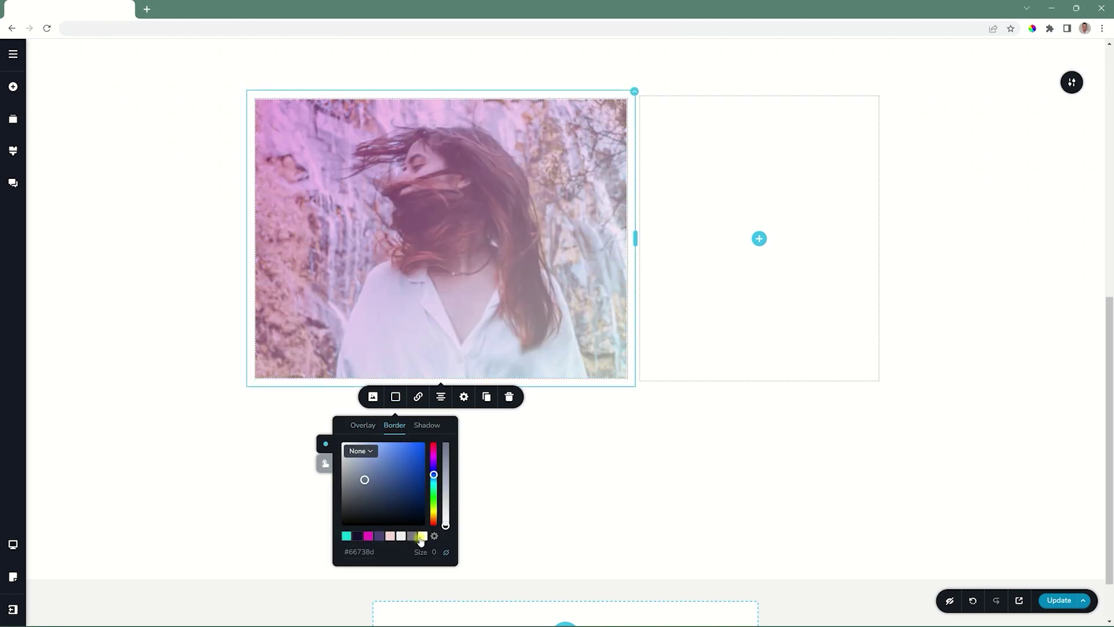
pyautogui.click(369, 535)
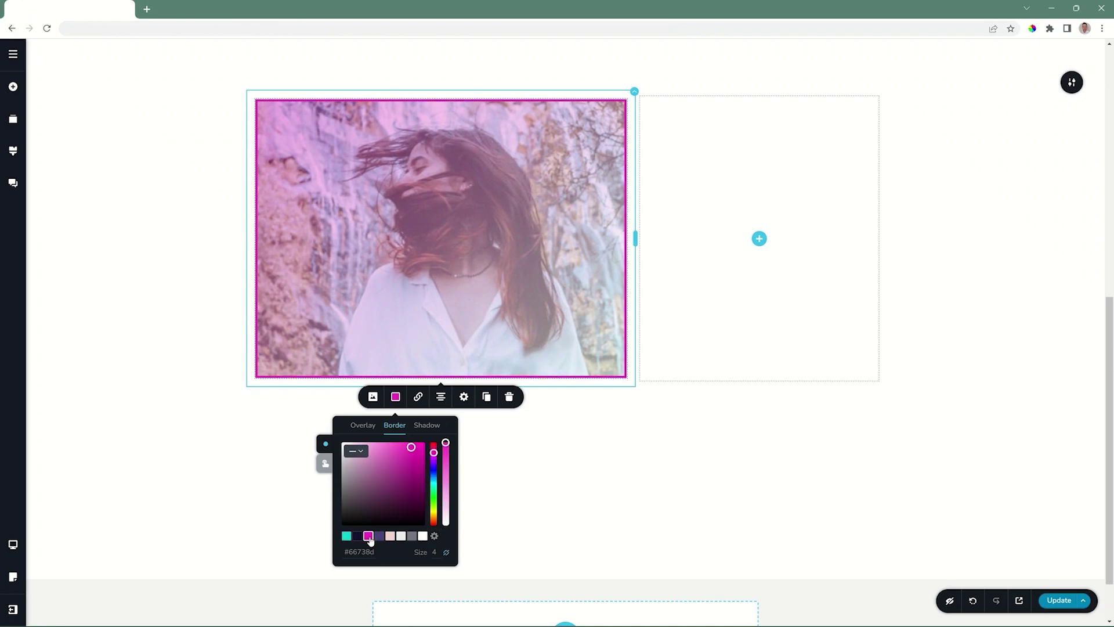
pyautogui.doubleClick(435, 553)
pyautogui.write('15')
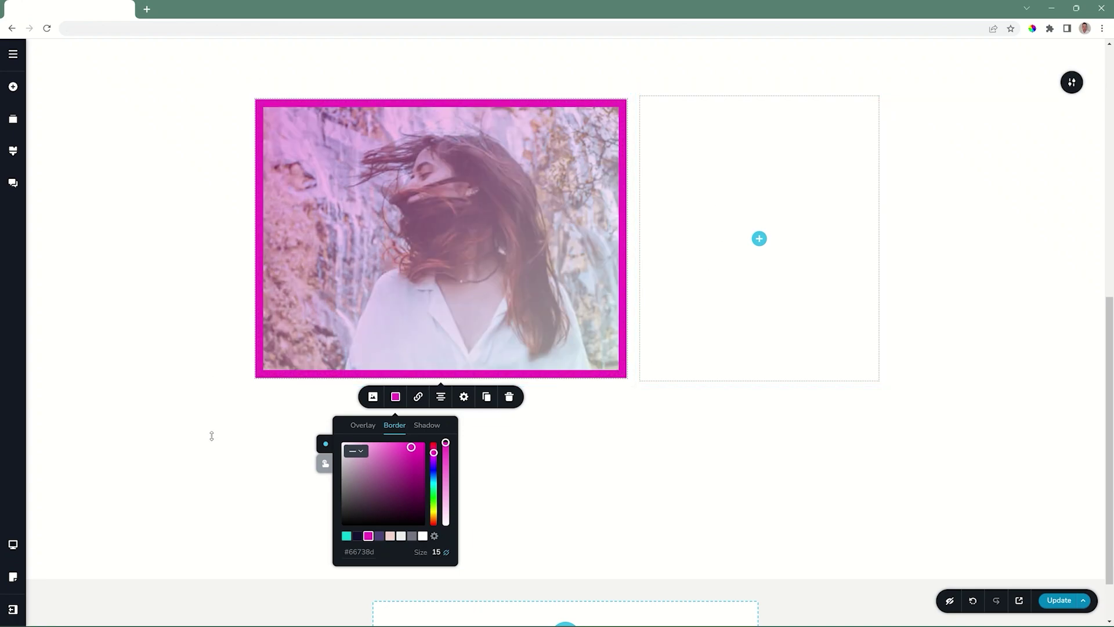
# - Unlink the photo's border sides and set the top and bottom border widths to 5
pyautogui.click(447, 552)
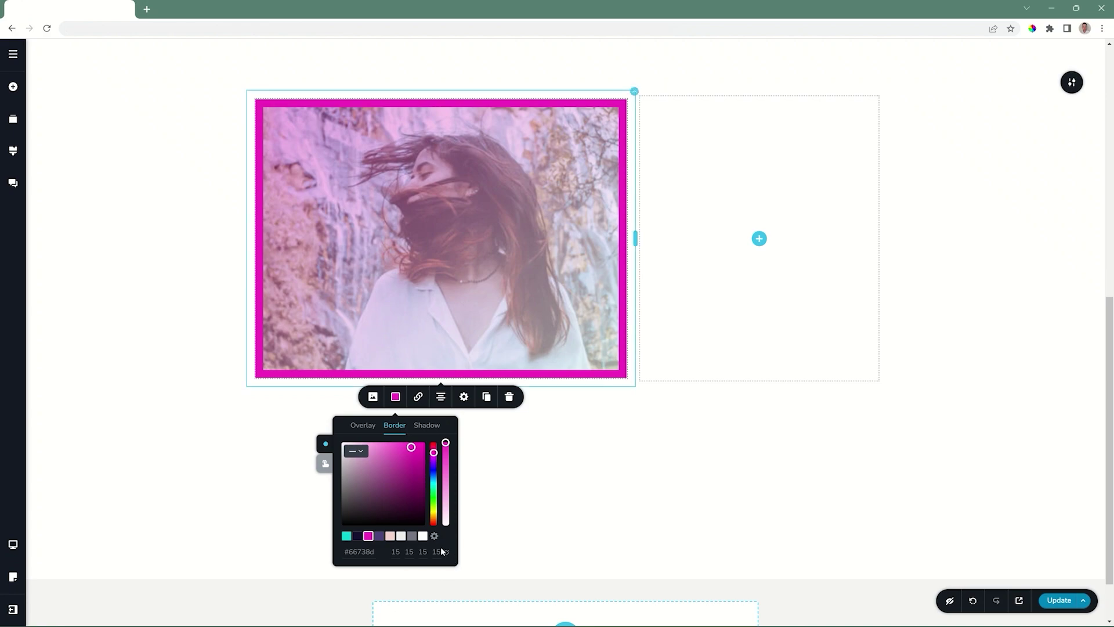
pyautogui.doubleClick(397, 553)
pyautogui.write('5')
pyautogui.doubleClick(422, 553)
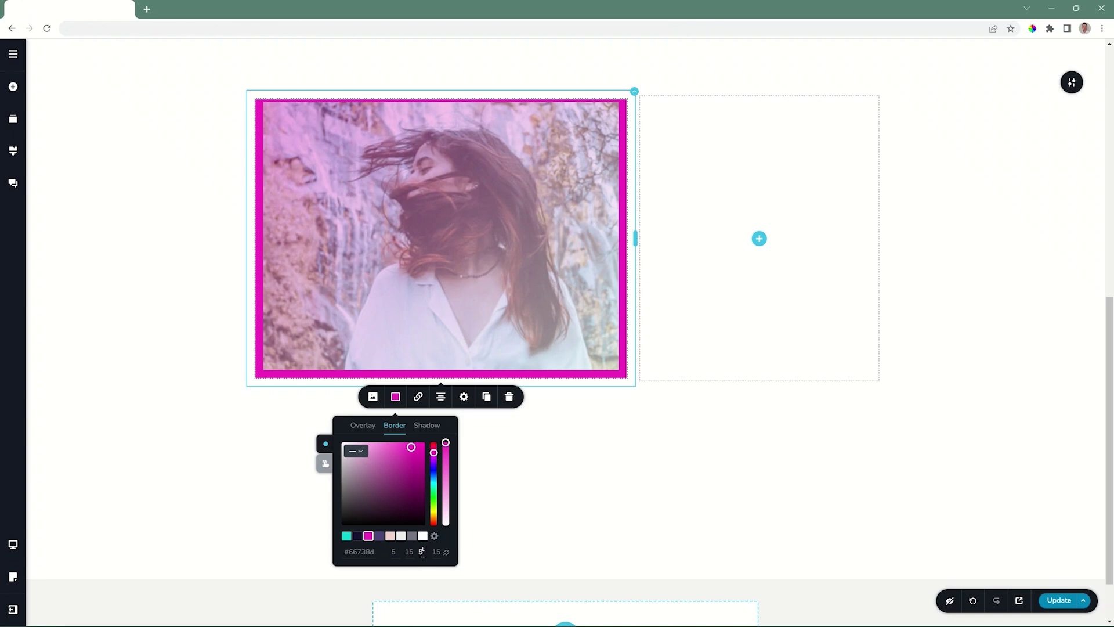
pyautogui.click(622, 462)
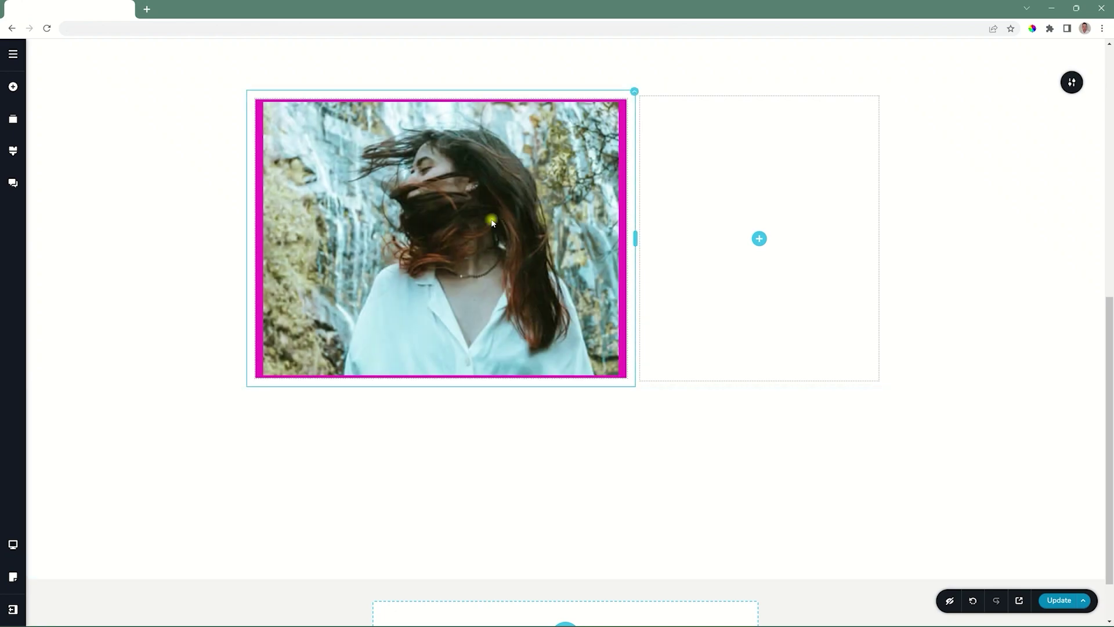
# - Select the photo and review its Block, Popup, File and URL link options
pyautogui.click(491, 222)
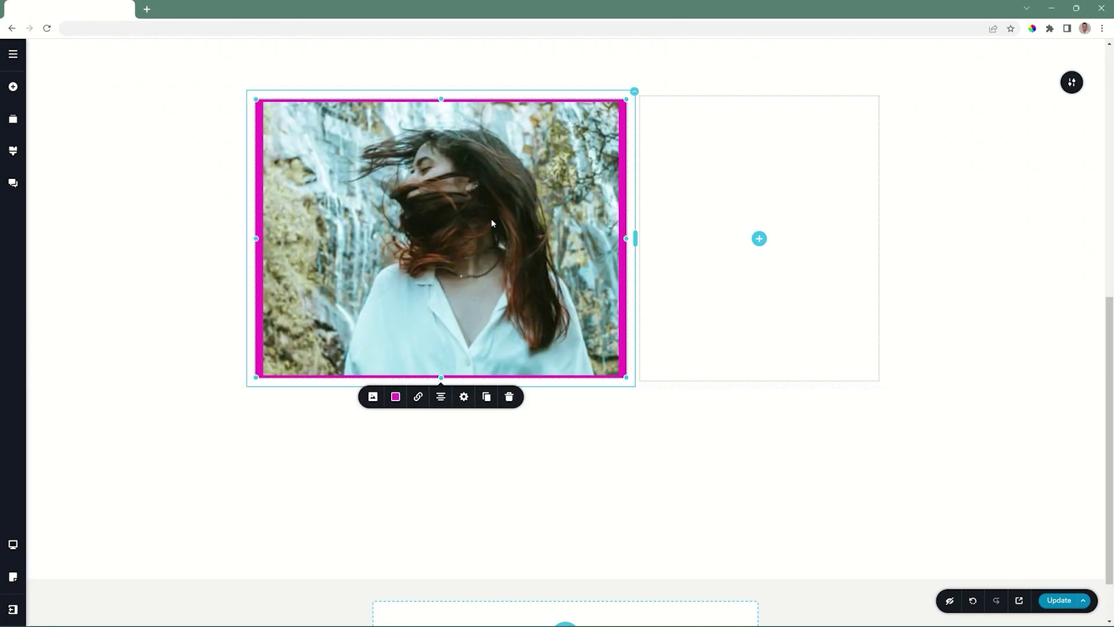
pyautogui.click(419, 397)
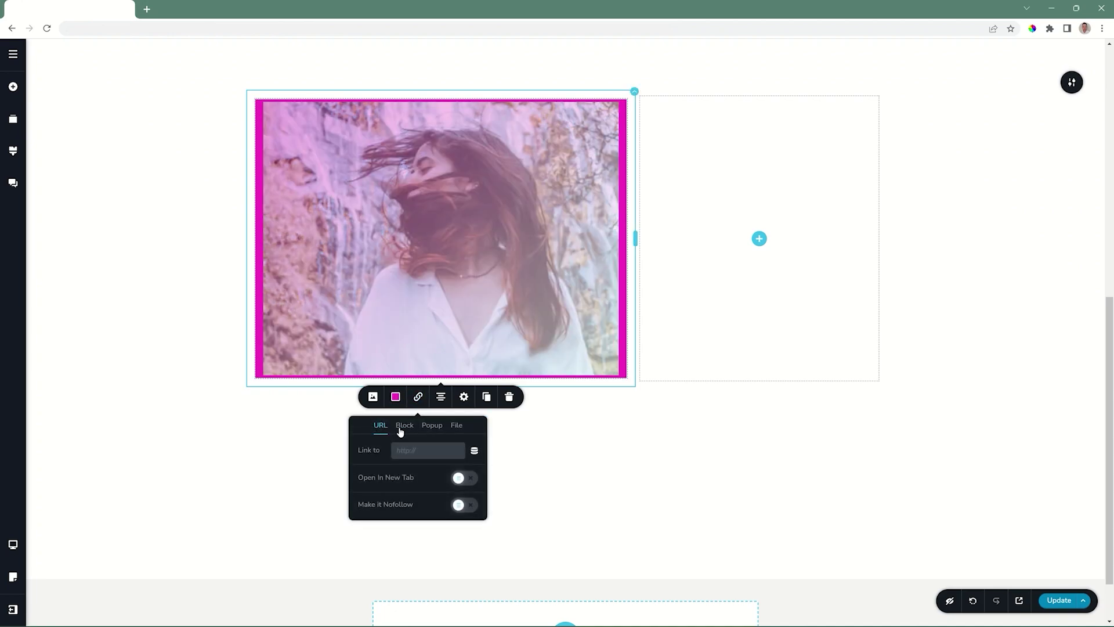
pyautogui.click(412, 431)
pyautogui.click(438, 429)
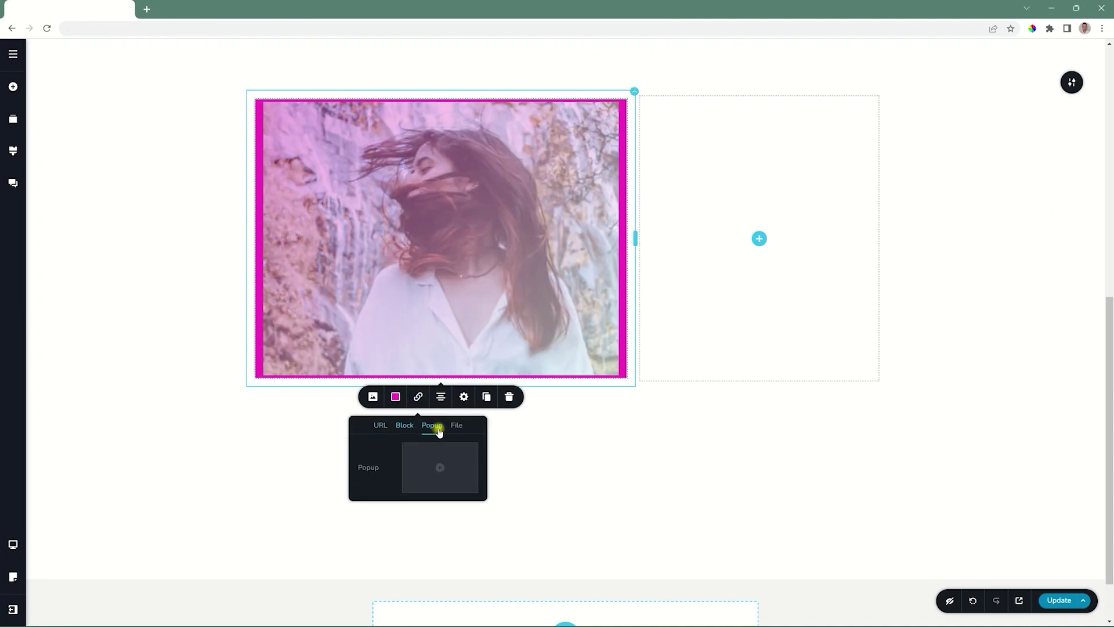
pyautogui.click(456, 427)
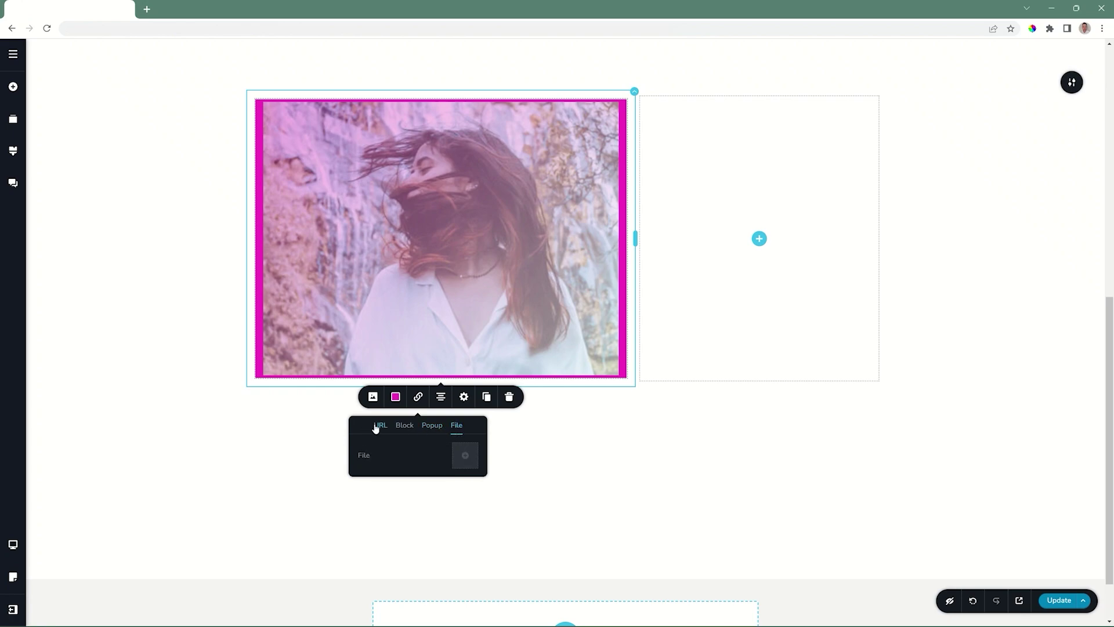
pyautogui.click(375, 427)
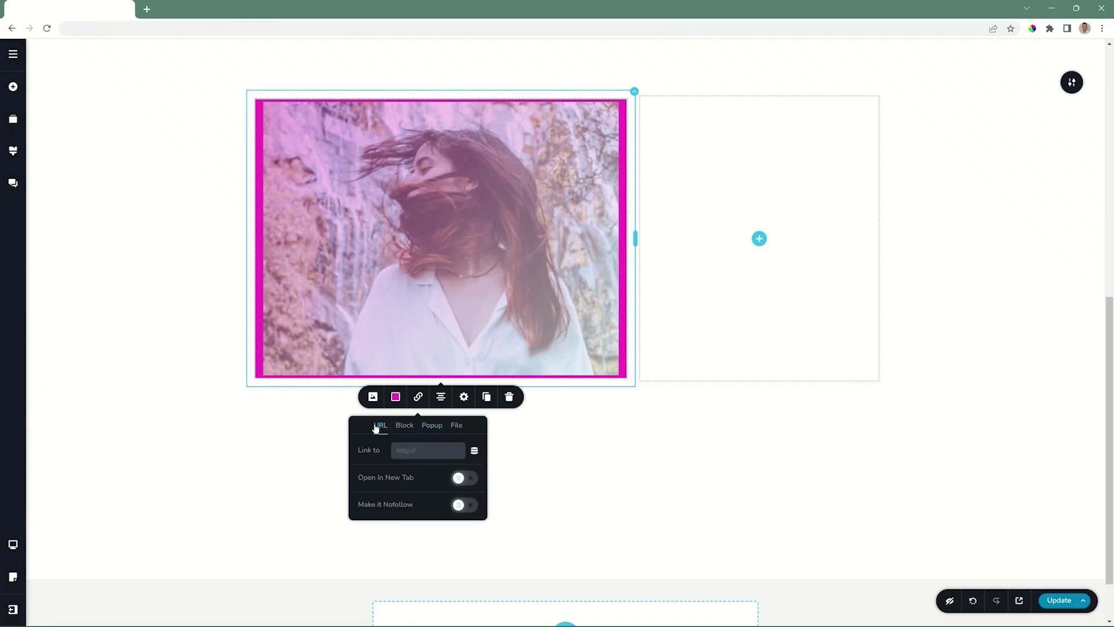
# - Shrink the photo proportionally to about 64% of its column's width
pyautogui.click(433, 294)
pyautogui.moveTo(626, 377); pyautogui.dragTo(559, 327)
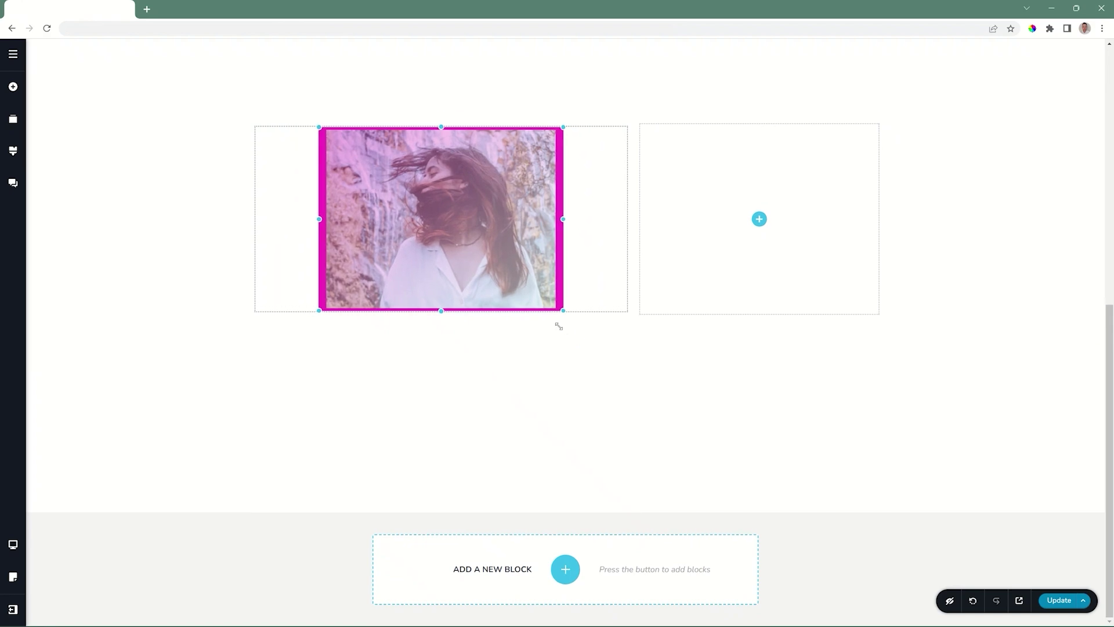
# - Cycle the photo's horizontal alignment through its options back to centered, and check its width and height settings
pyautogui.click(441, 329)
pyautogui.click(441, 331)
pyautogui.click(442, 330)
pyautogui.click(441, 330)
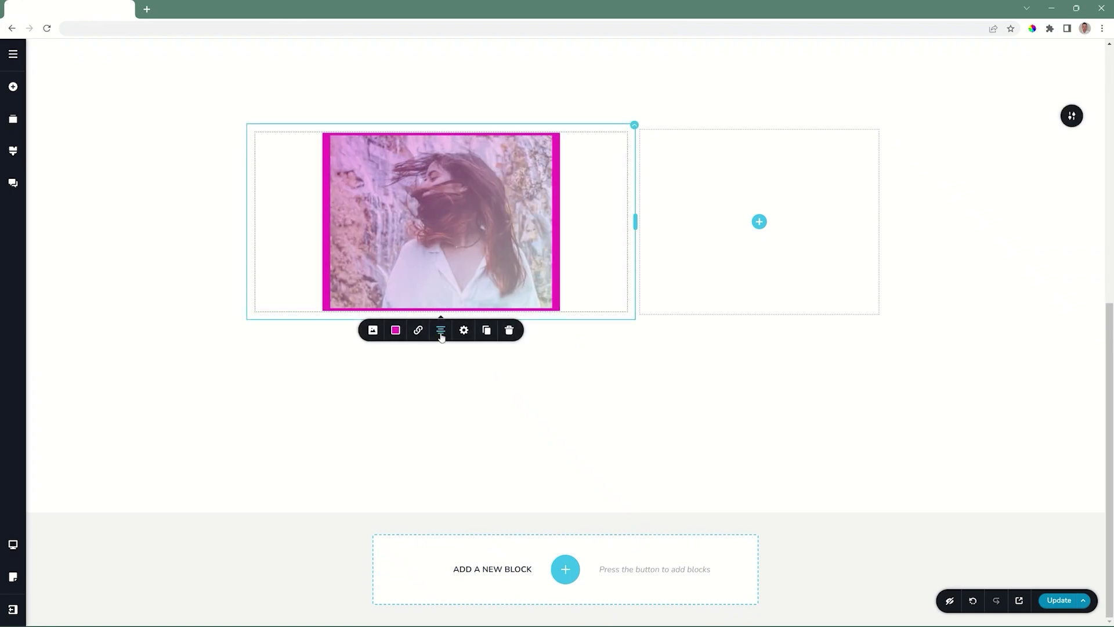
pyautogui.click(461, 330)
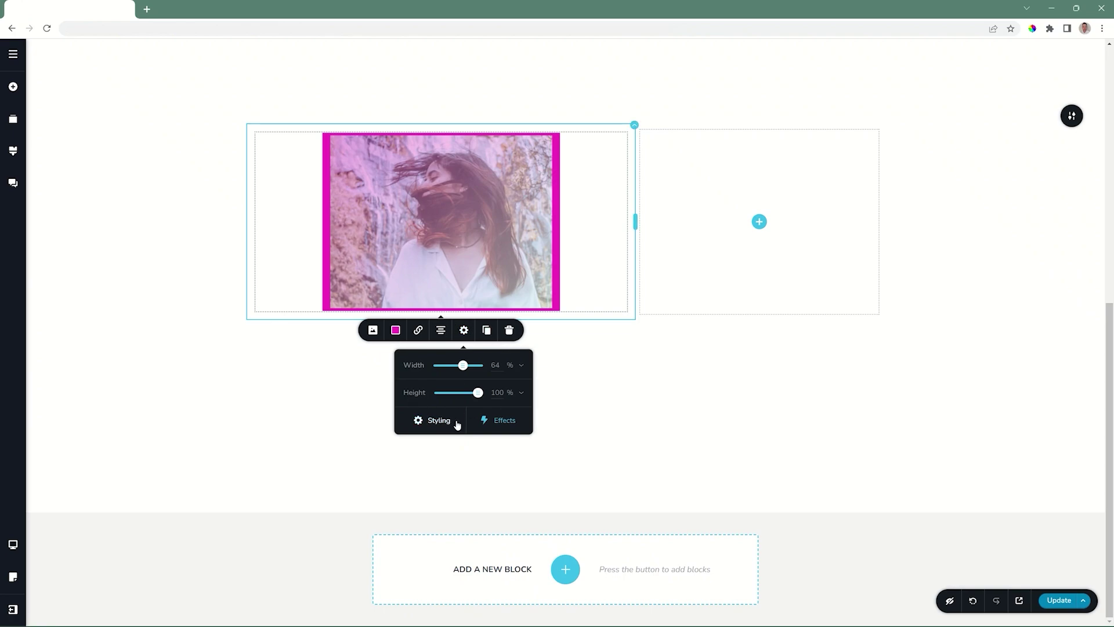
pyautogui.click(486, 330)
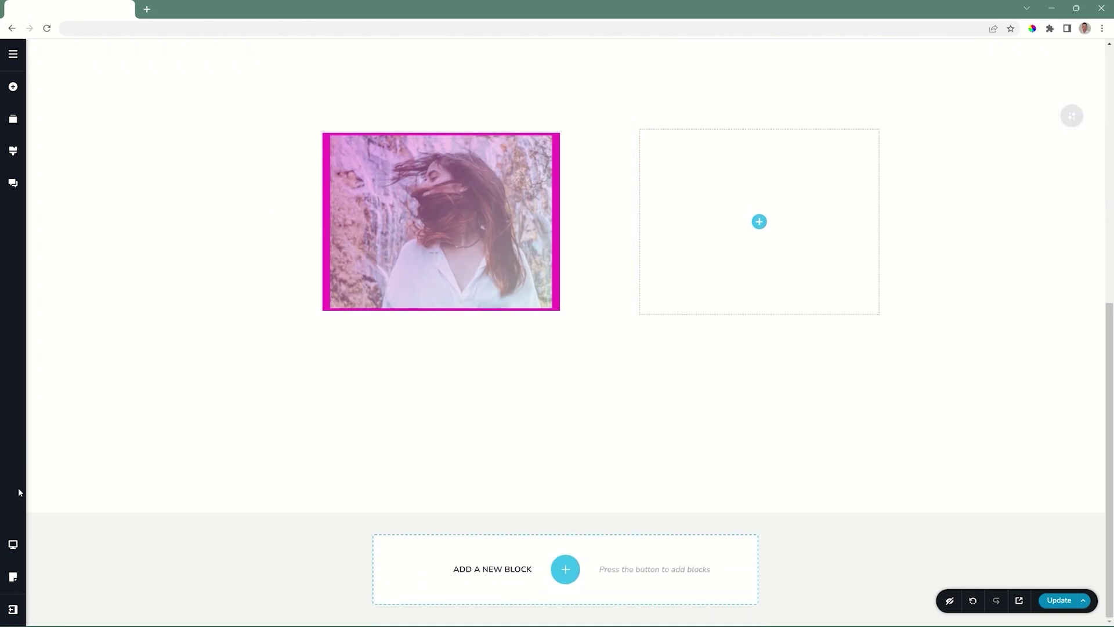
# - Switch the page to the tablet view and enlarge the photo there to fill its column's width
pyautogui.click(13, 544)
pyautogui.click(58, 539)
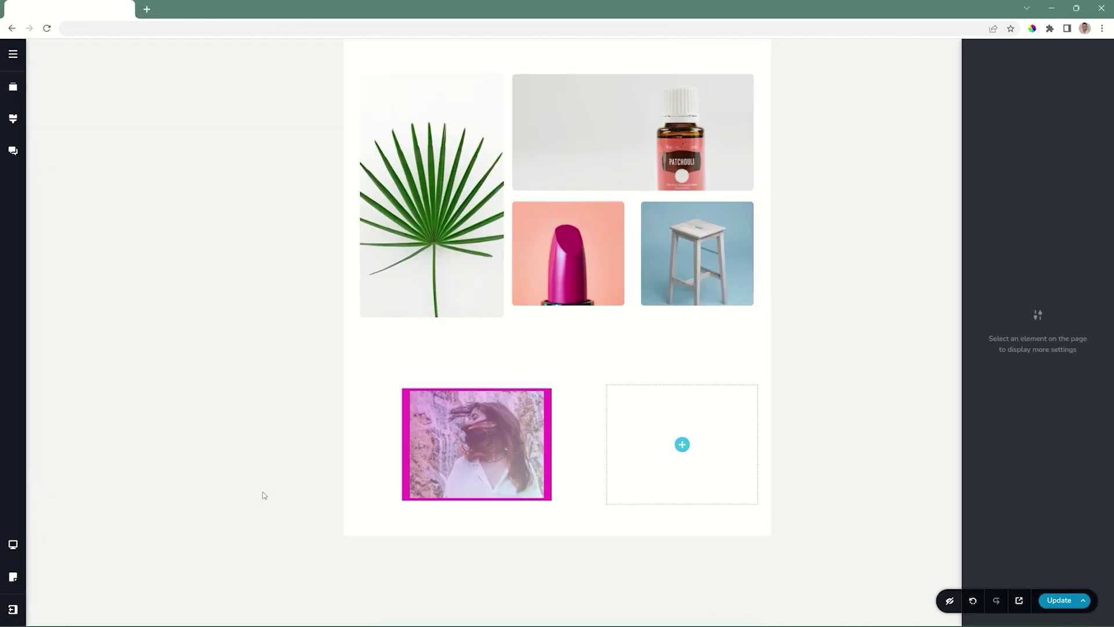
pyautogui.click(453, 455)
pyautogui.moveTo(405, 500); pyautogui.dragTo(303, 582)
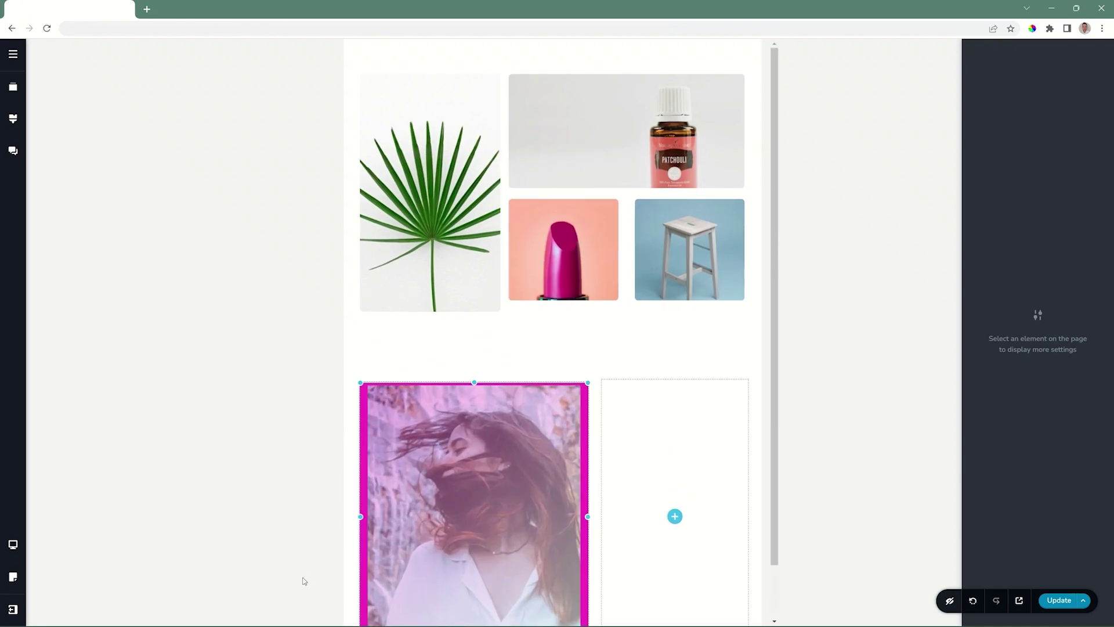
# - Reduce the photo's height in the tablet view to a short landscape crop and open its image and zoom settings
pyautogui.click(473, 387)
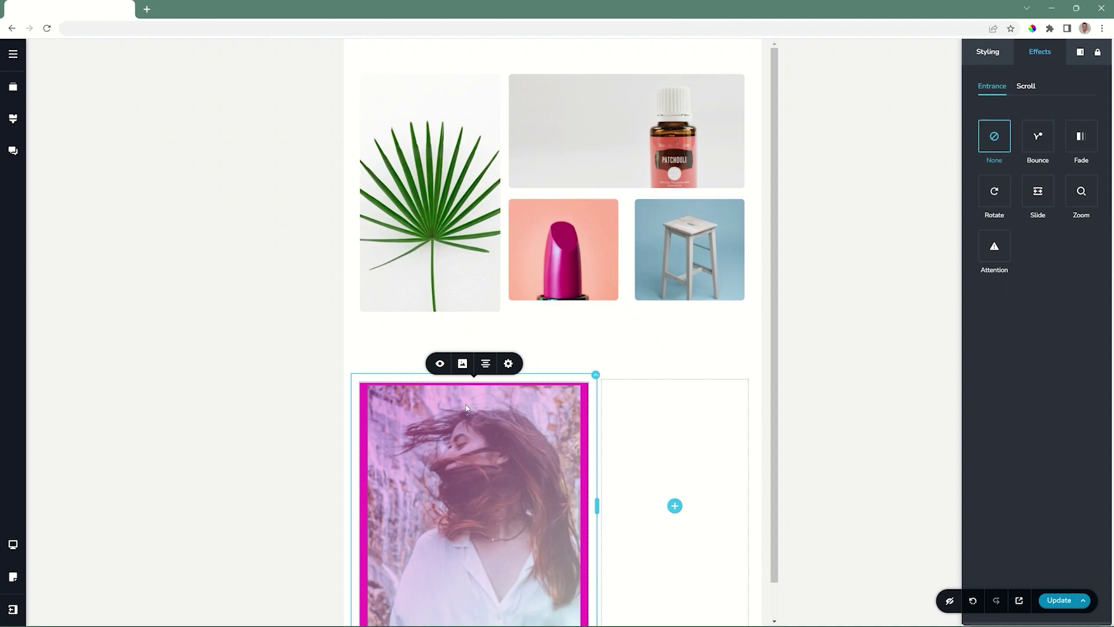
pyautogui.moveTo(473, 385); pyautogui.dragTo(476, 509)
pyautogui.click(471, 407)
pyautogui.click(466, 370)
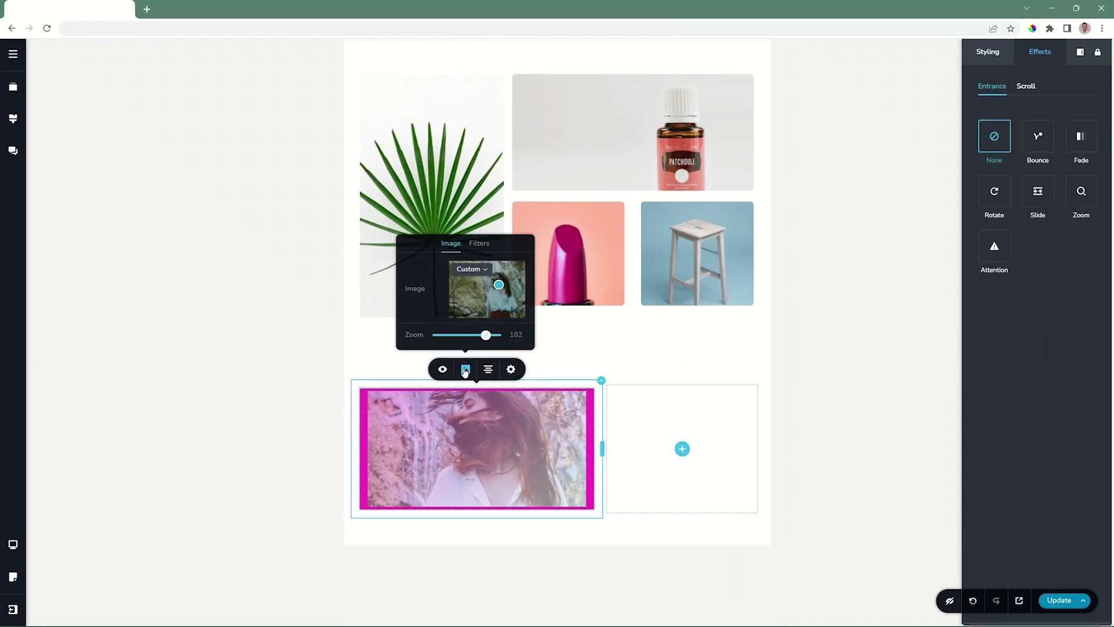
# - Switch to the mobile view, widen the photo to the full column width, and increase its height
pyautogui.click(13, 544)
pyautogui.click(68, 559)
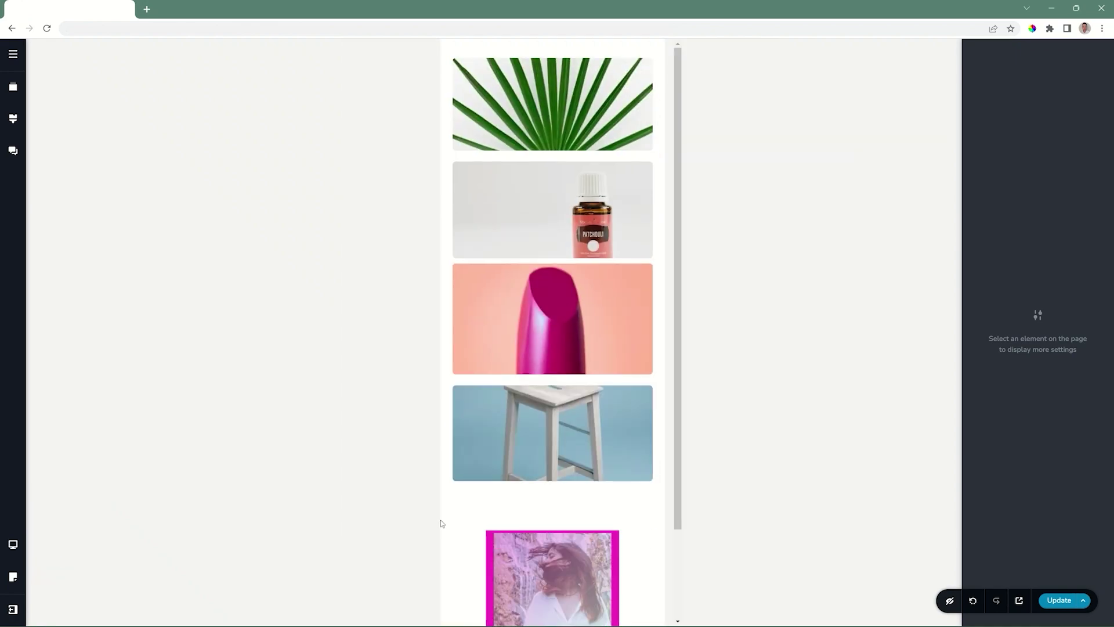
pyautogui.click(562, 475)
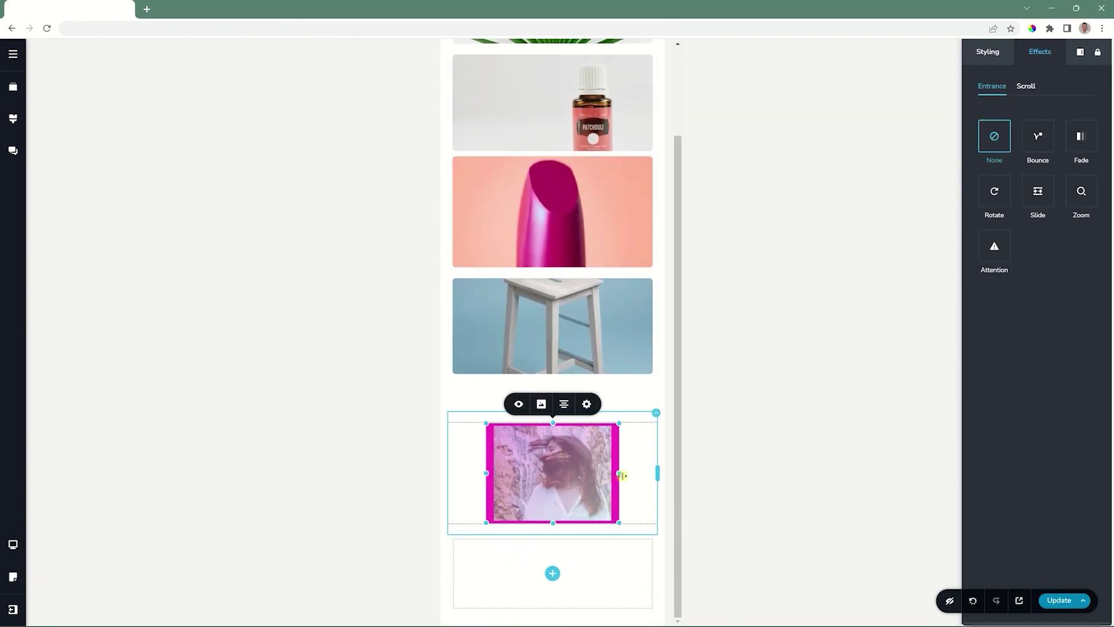
pyautogui.moveTo(622, 476); pyautogui.dragTo(691, 485)
pyautogui.moveTo(553, 581); pyautogui.dragTo(558, 618)
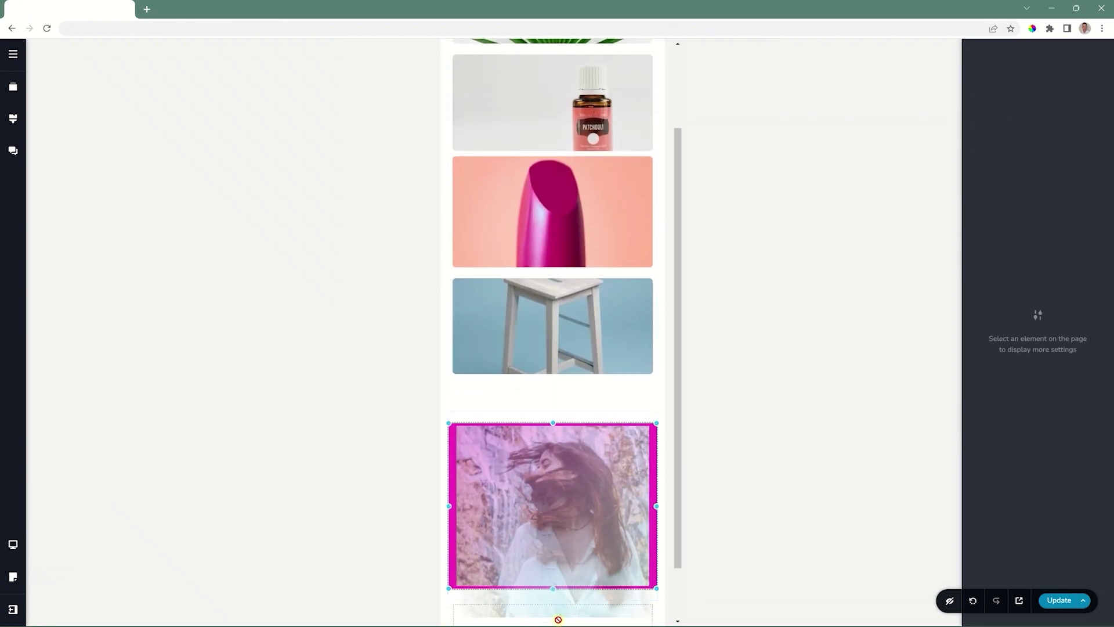
pyautogui.scroll(-2, 580, 464)
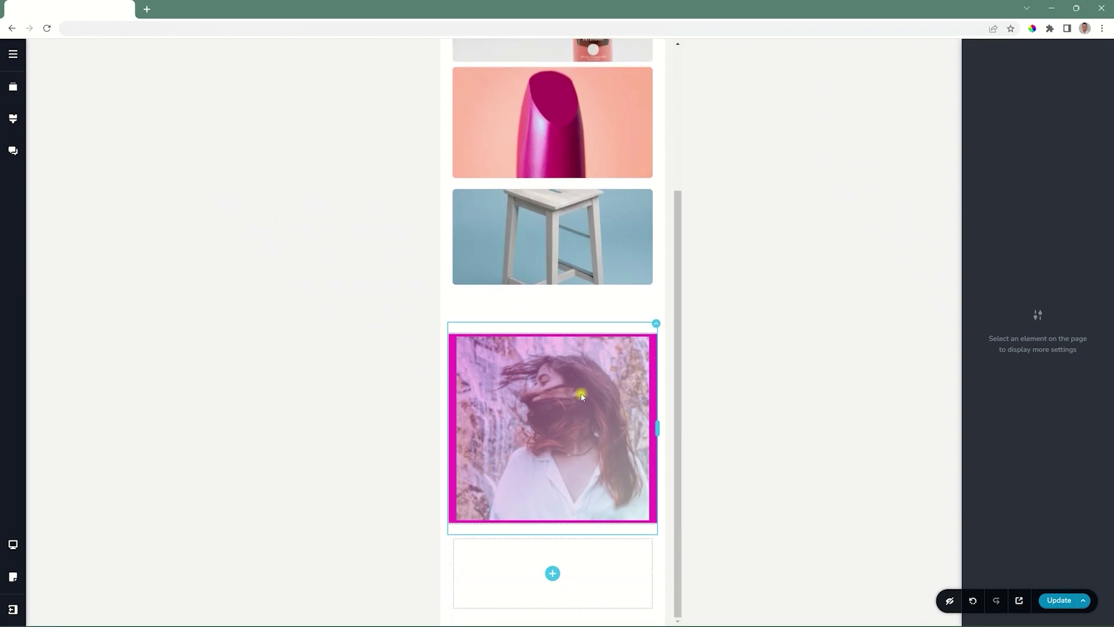
# - Return through the tablet view to the desktop view and check the photo's size there
pyautogui.moveTo(13, 544)
pyautogui.click(47, 528)
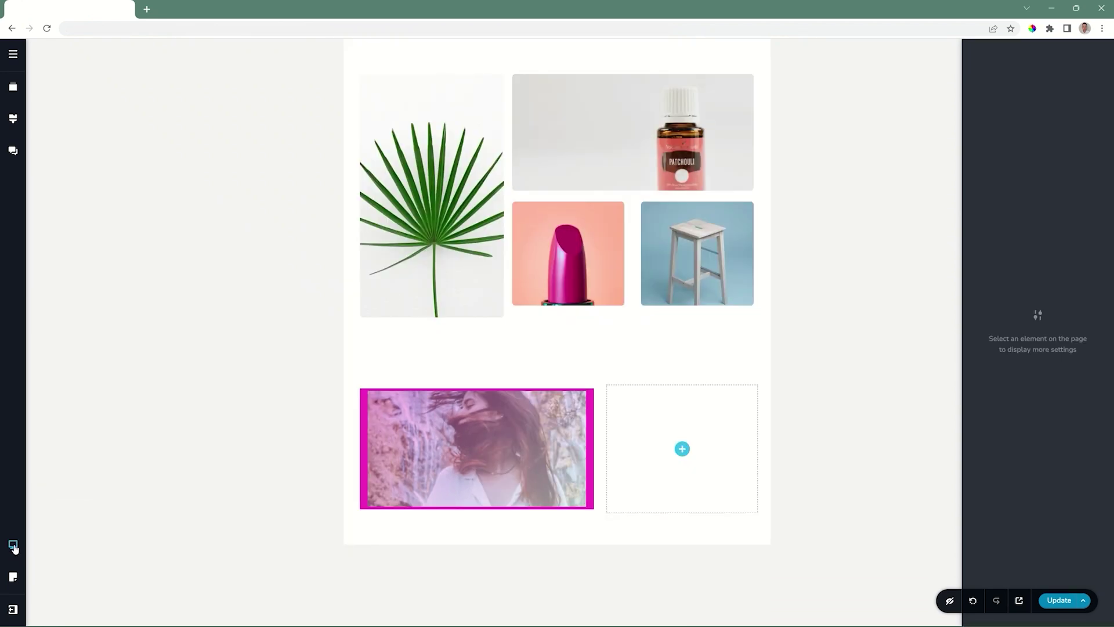
pyautogui.click(56, 503)
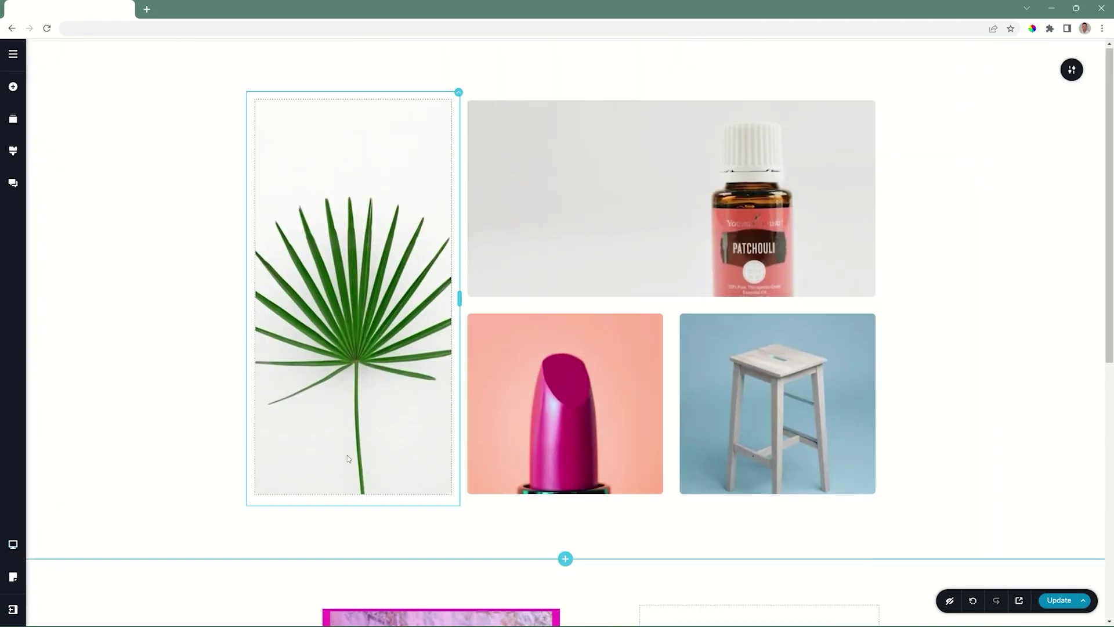
pyautogui.scroll(-5, 347, 458)
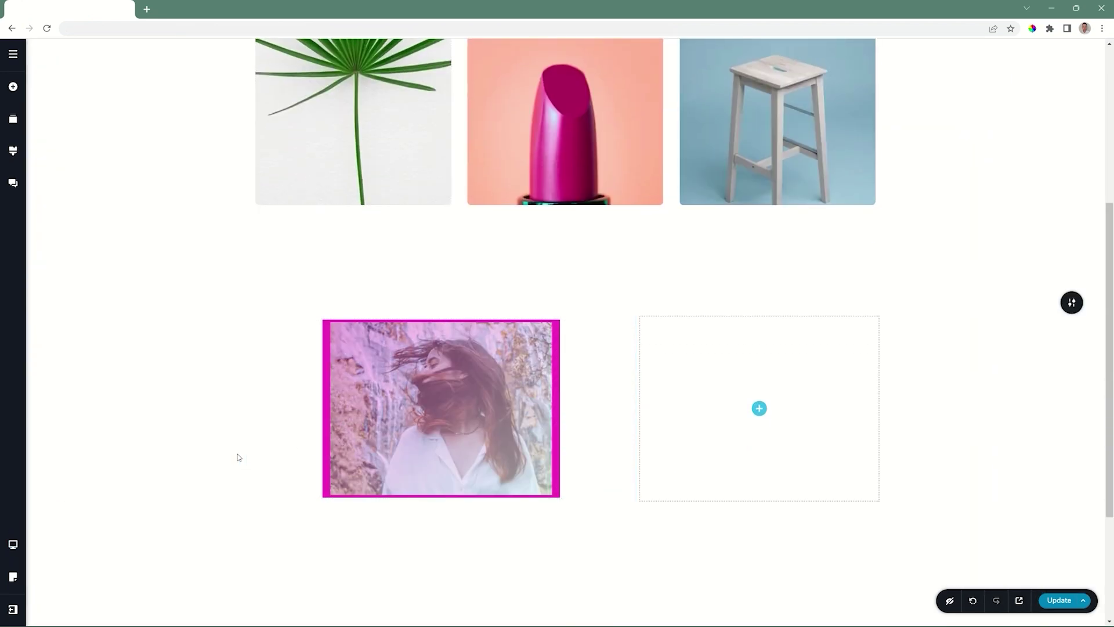